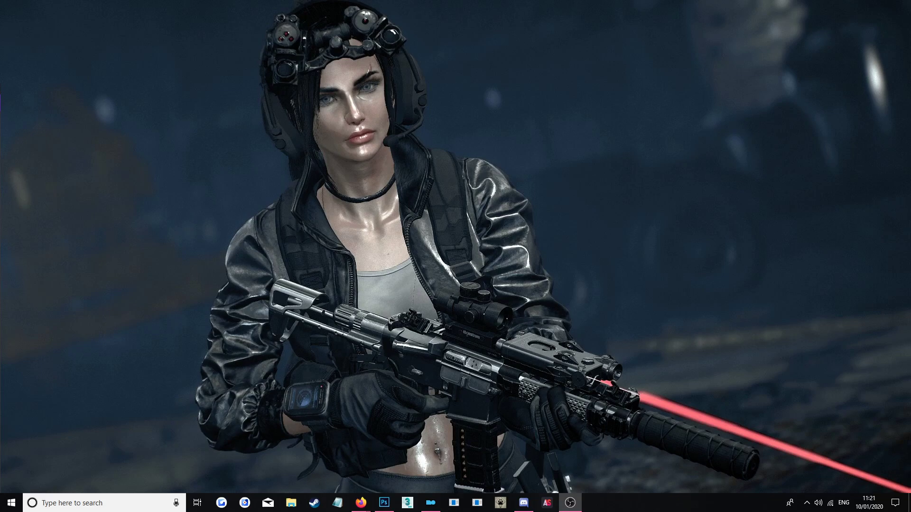
Step: Disable the Vera Glam mod in Mod Organizer 2 and run FO4Edit
click(430, 502)
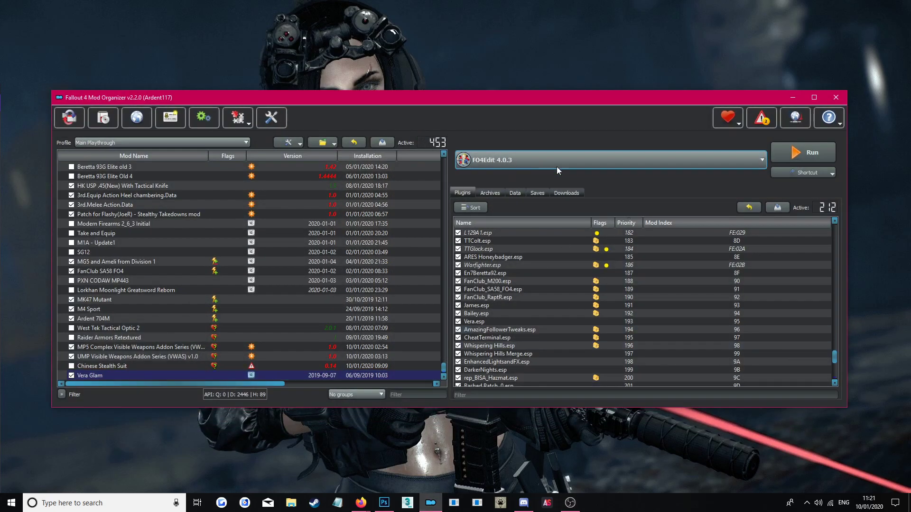
key(space)
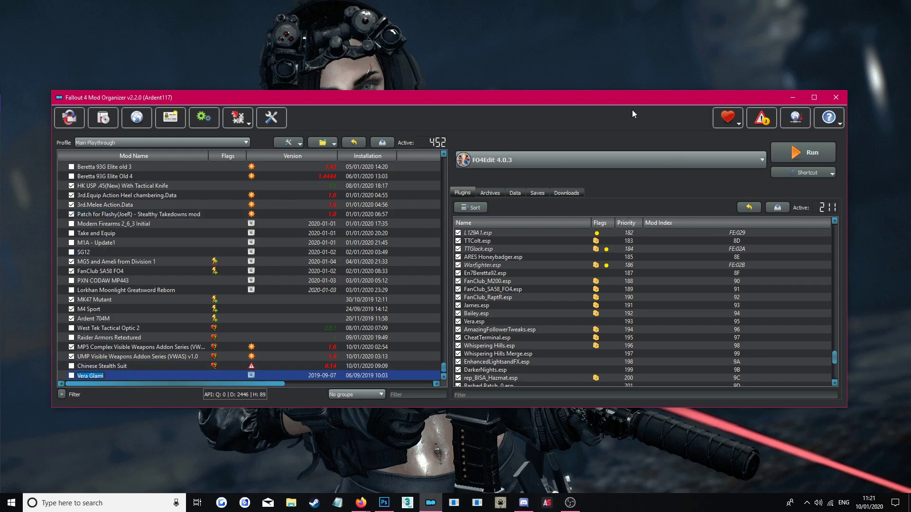
click(795, 152)
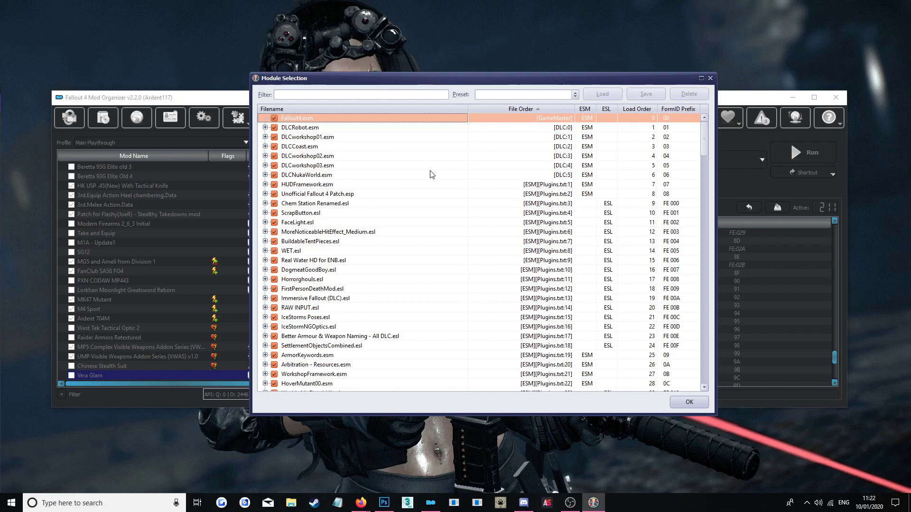
Step: Deselect all plugins in Module Selection and tick only Warfighter.esp
right_click(456, 195)
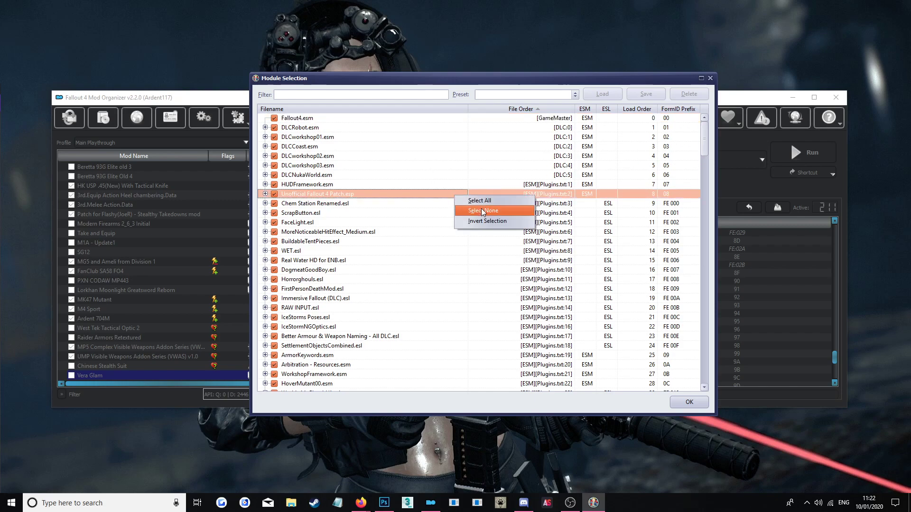
click(481, 210)
drag(708, 146, 719, 341)
scroll(320, 220, up, 2)
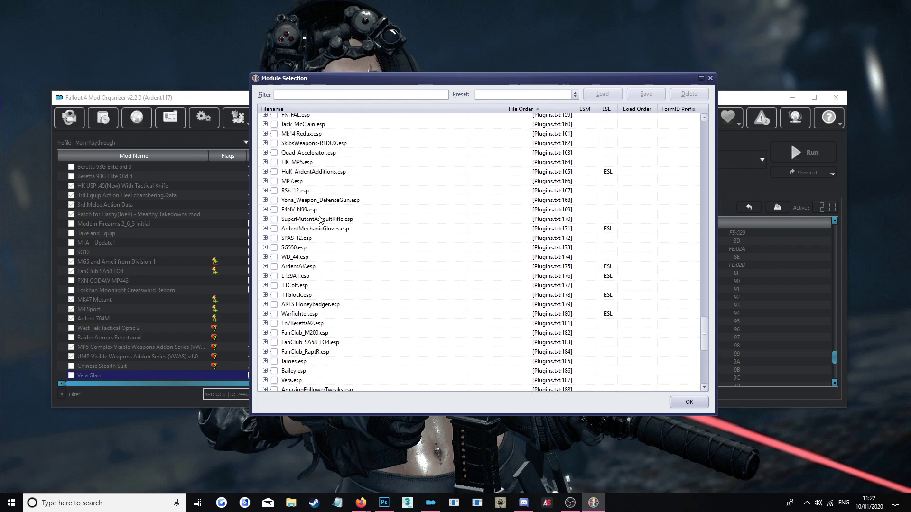
scroll(292, 180, down, 4)
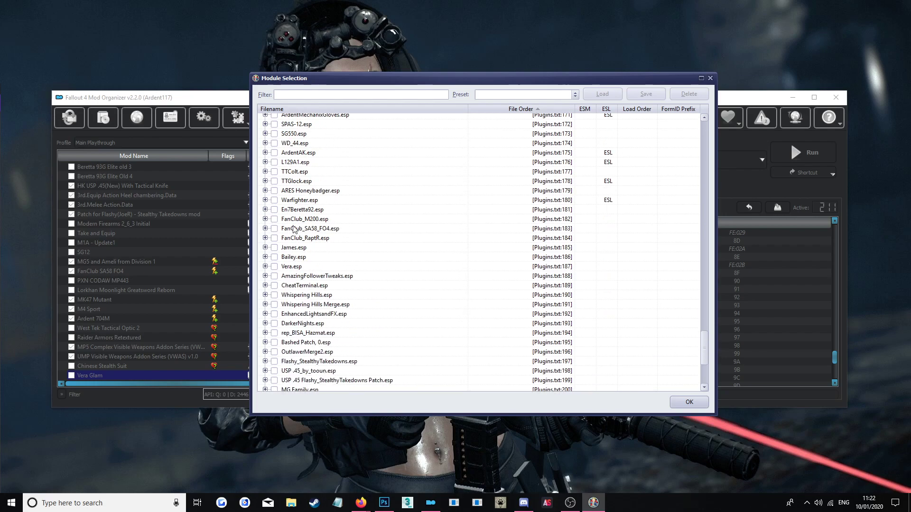
click(302, 201)
click(274, 200)
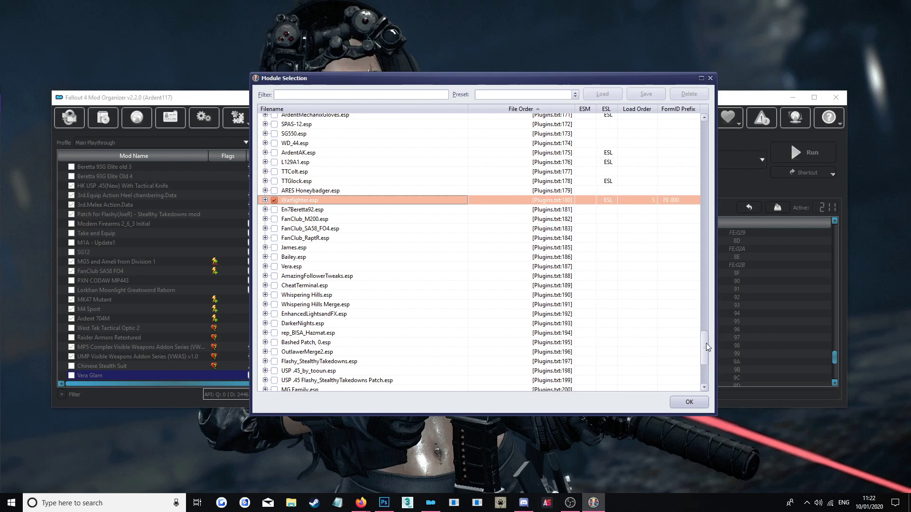
drag(706, 343, 700, 119)
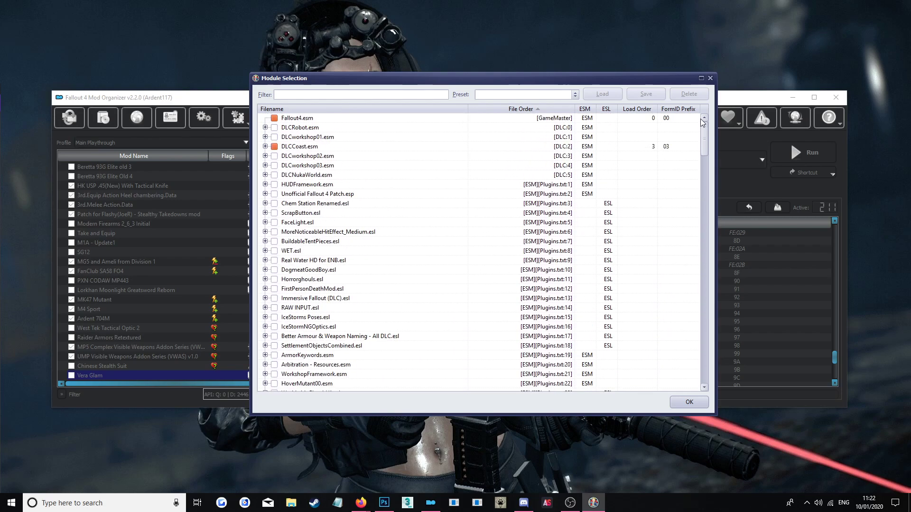
Step: Check the auto-selected masters DLCCoast.esm, RU556.esp, M4A1.esp and Modular Arms AR15, then reselect Warfighter.esp
click(292, 147)
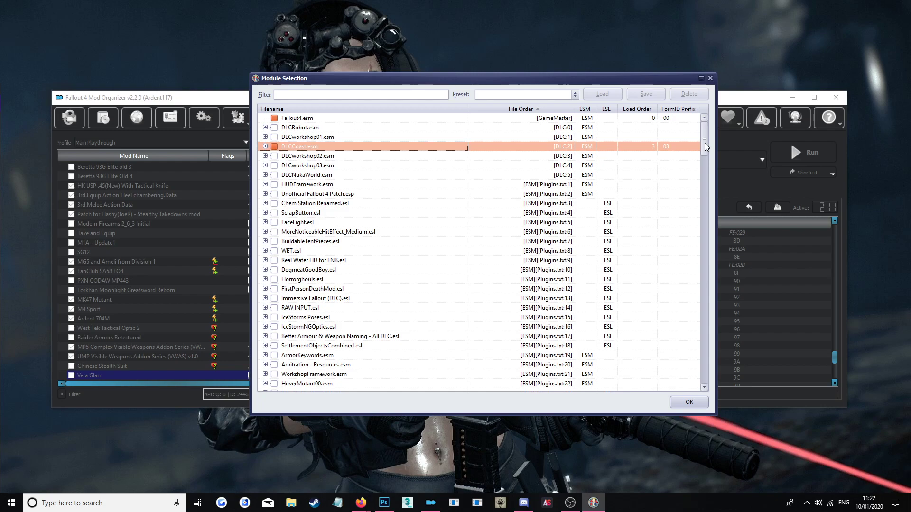
drag(705, 144, 705, 294)
click(298, 206)
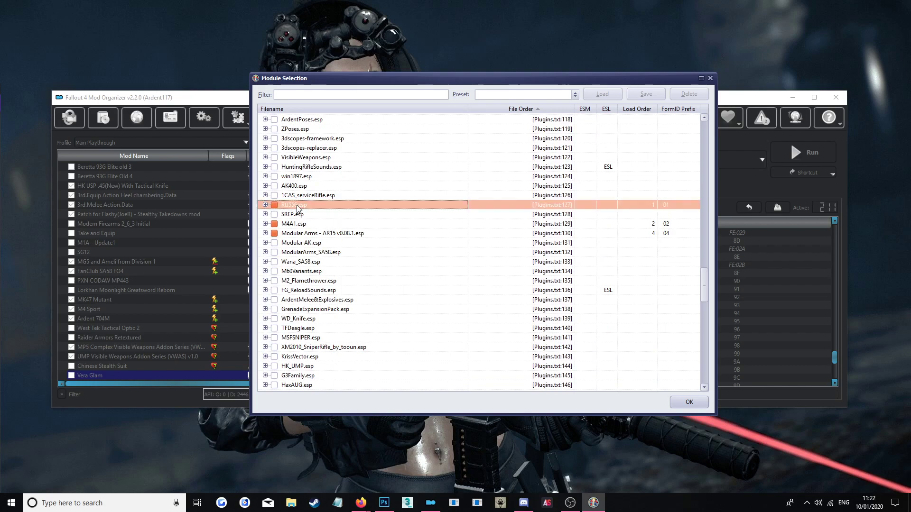
click(305, 225)
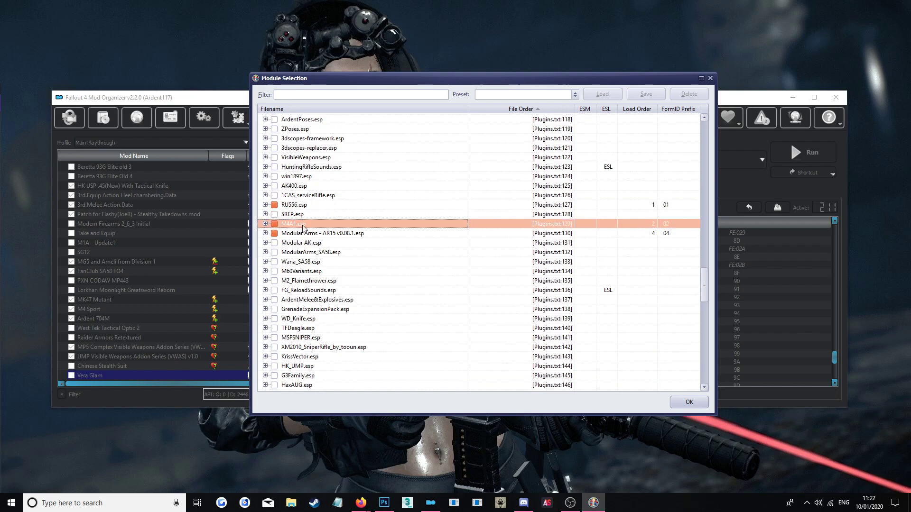
click(327, 234)
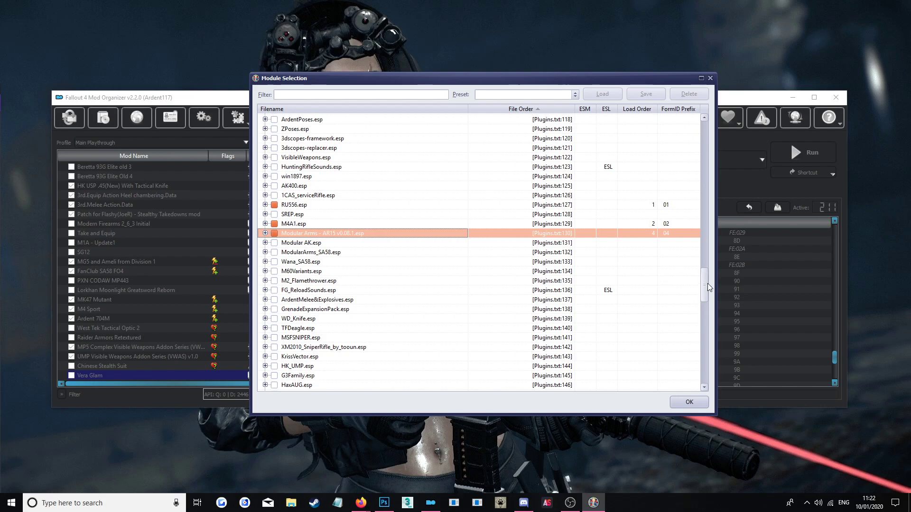
drag(705, 289, 704, 340)
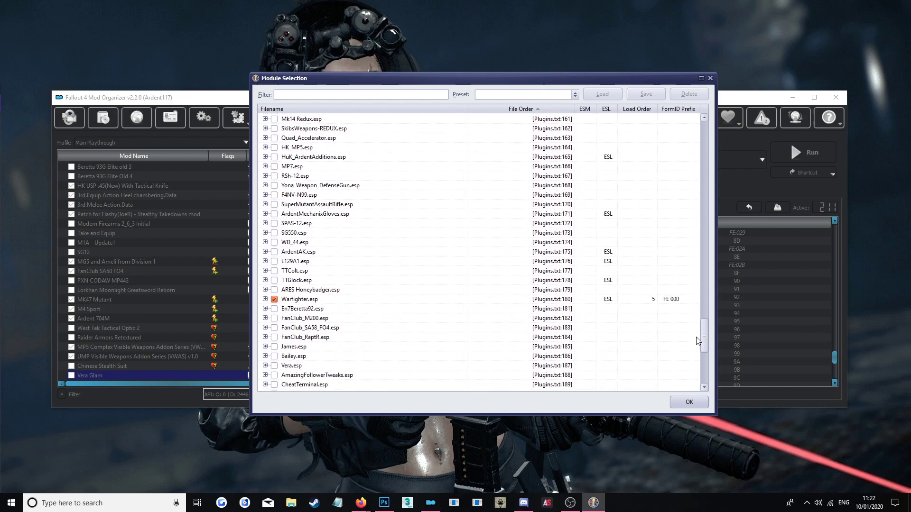
click(321, 300)
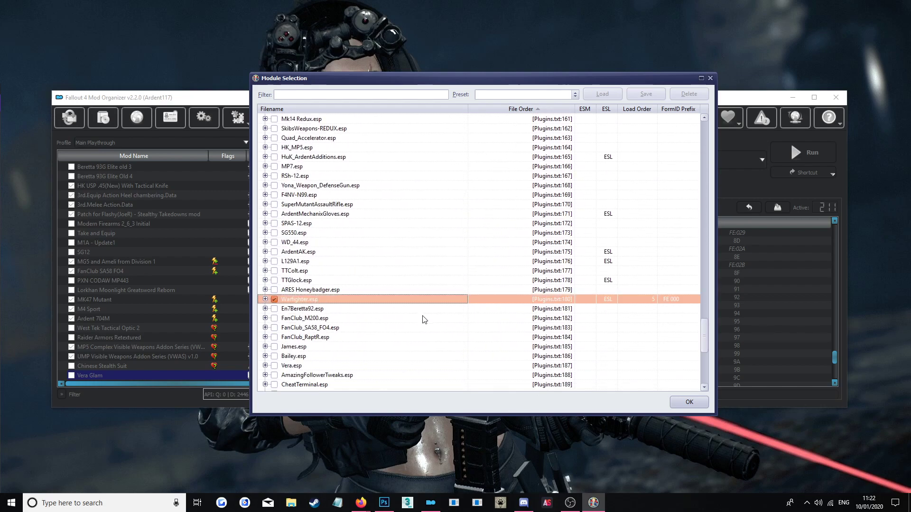
Step: Load the six selected plugins and expand [FE 000] Warfighter.esp to list its record groups
click(689, 402)
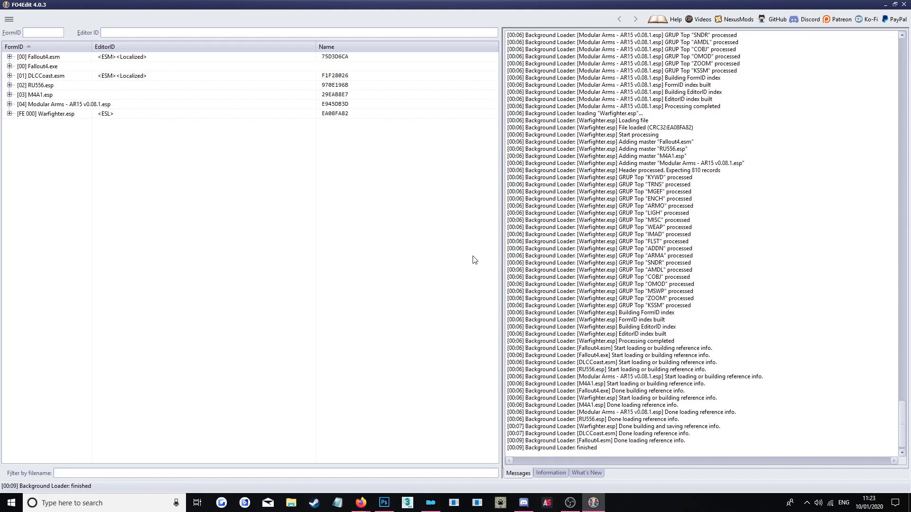
drag(500, 232, 424, 222)
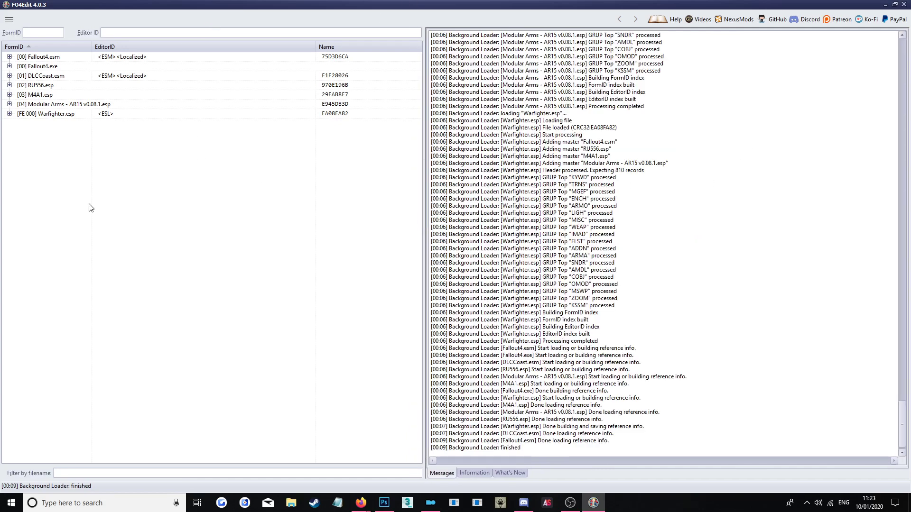
click(9, 114)
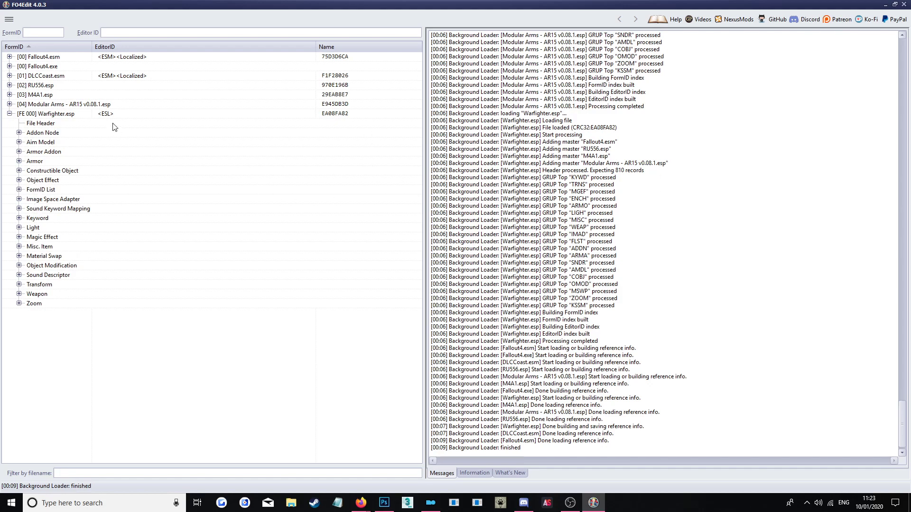
Step: Edit Warfighter.esp's header Record Flags, accepting the warning and keeping only ESL set
click(57, 115)
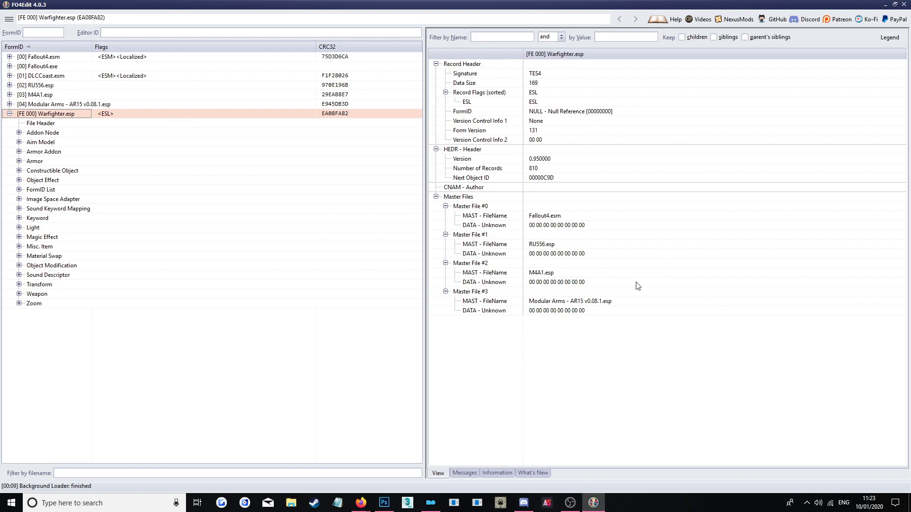
right_click(542, 94)
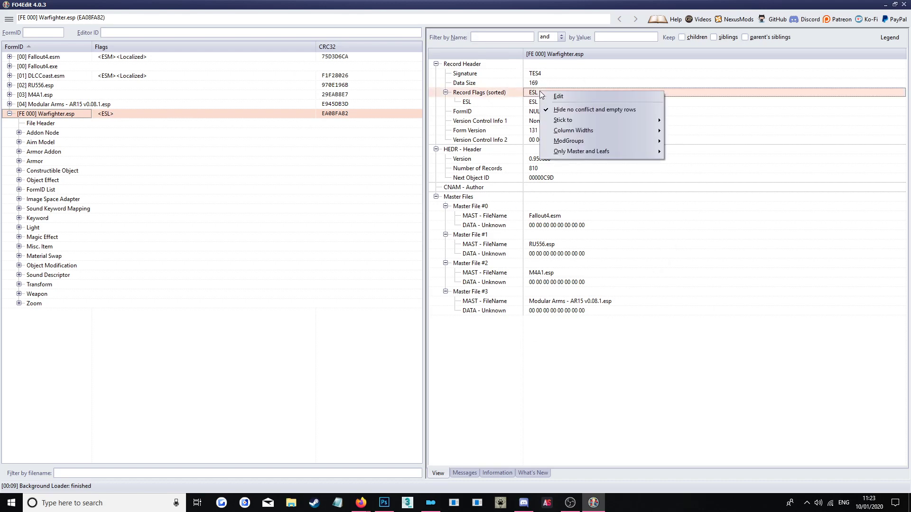
click(558, 96)
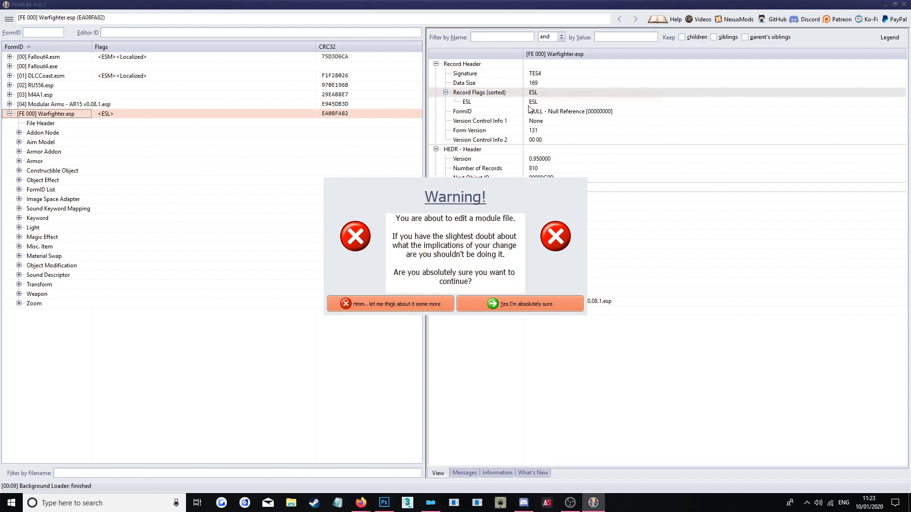
click(475, 304)
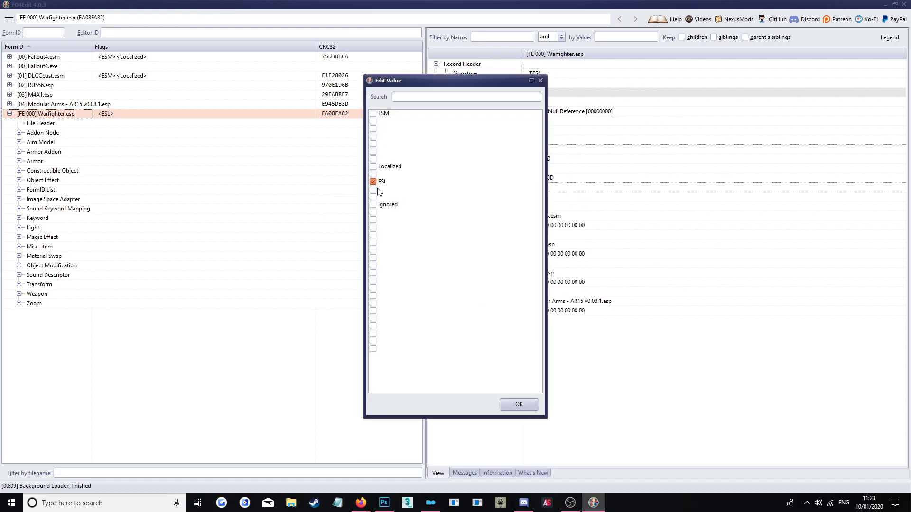
click(514, 404)
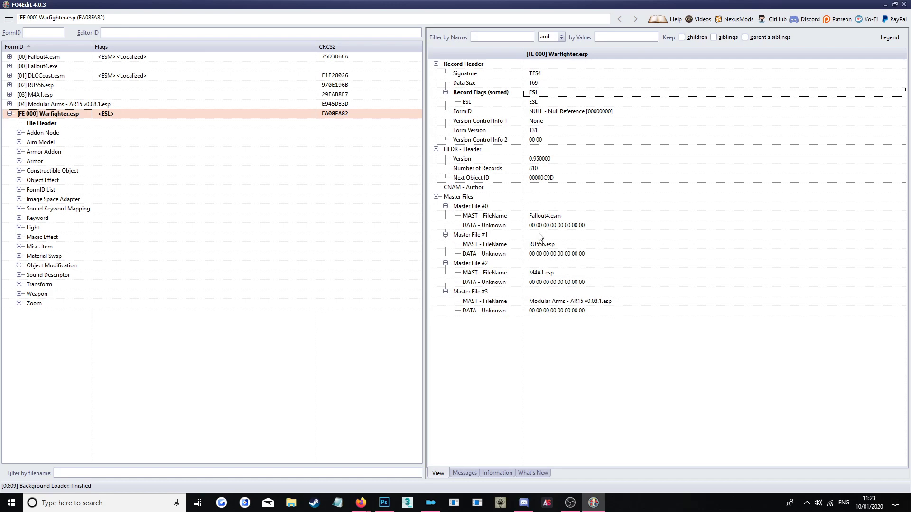
Step: Run Clean Masters on Warfighter.esp and review its File Header again
right_click(64, 114)
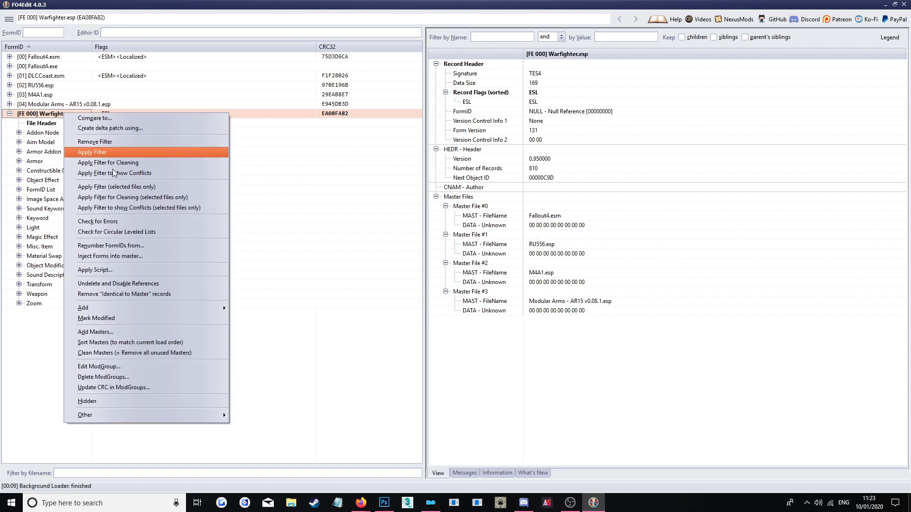
click(163, 353)
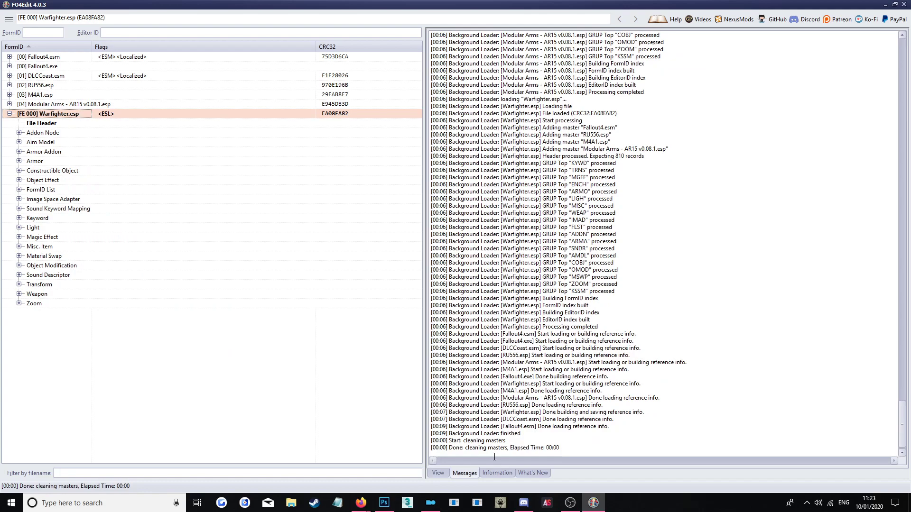
click(66, 123)
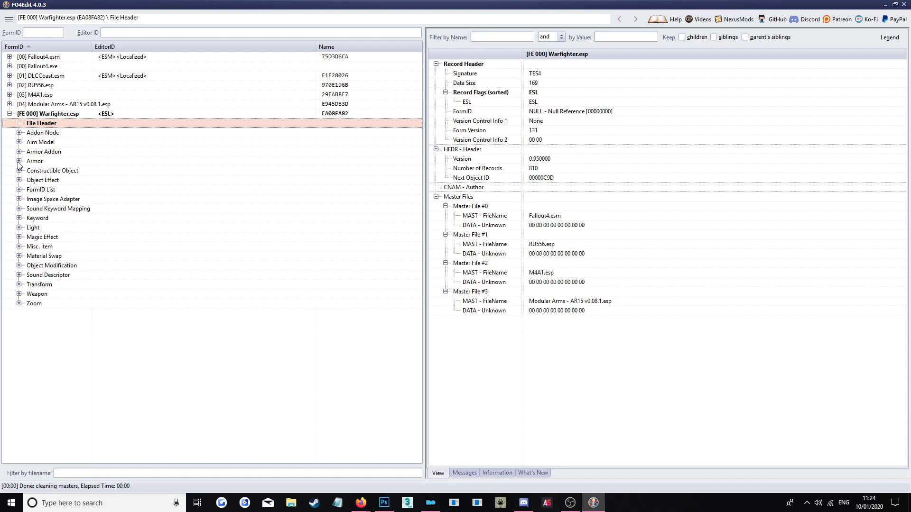
click(40, 161)
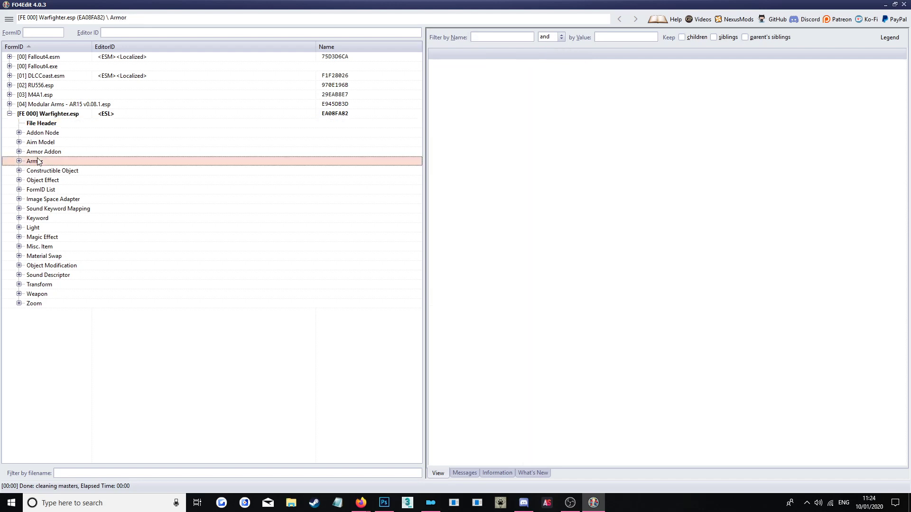
click(46, 154)
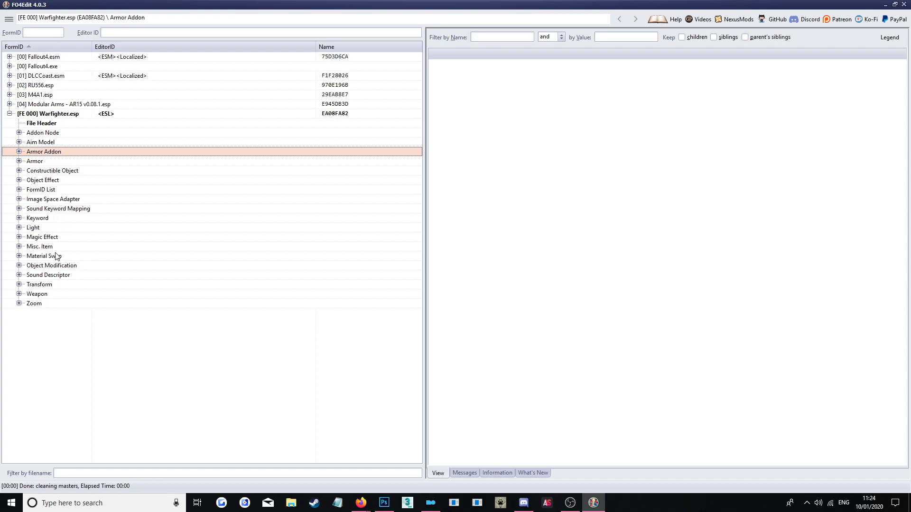
click(50, 143)
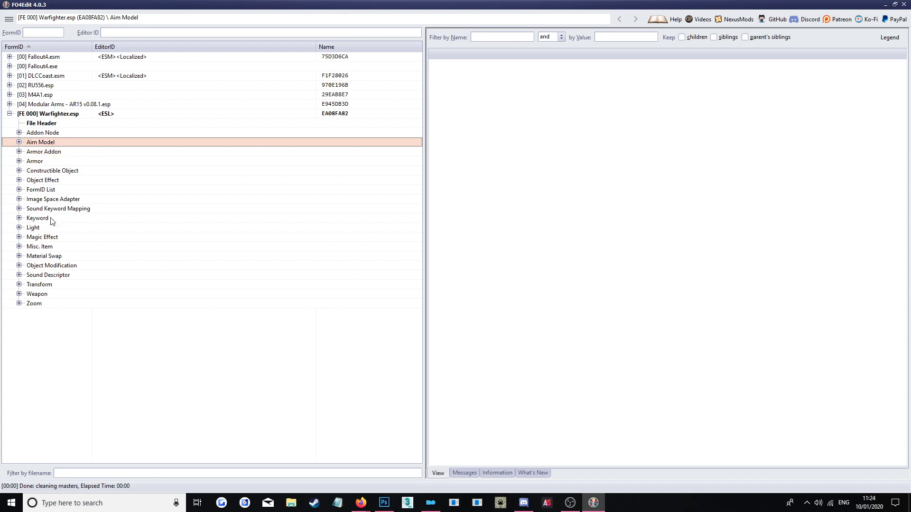
click(52, 218)
click(59, 174)
click(53, 153)
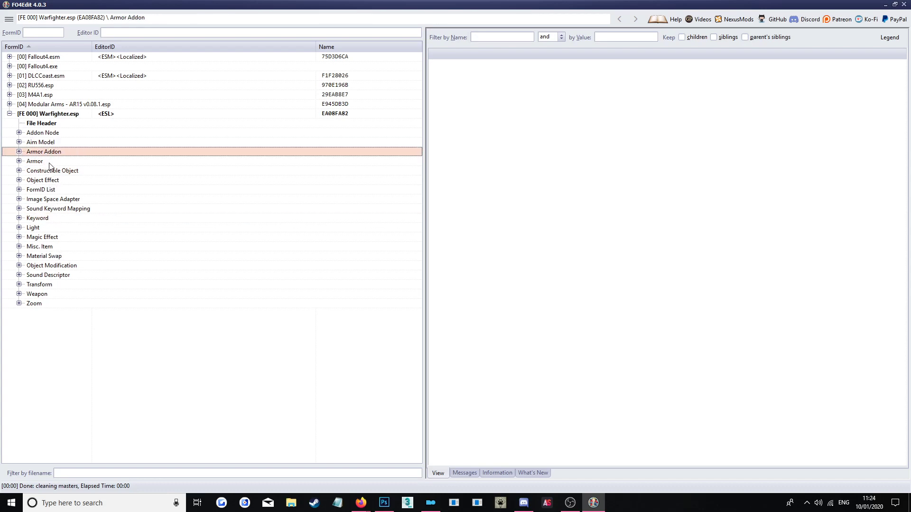
click(50, 164)
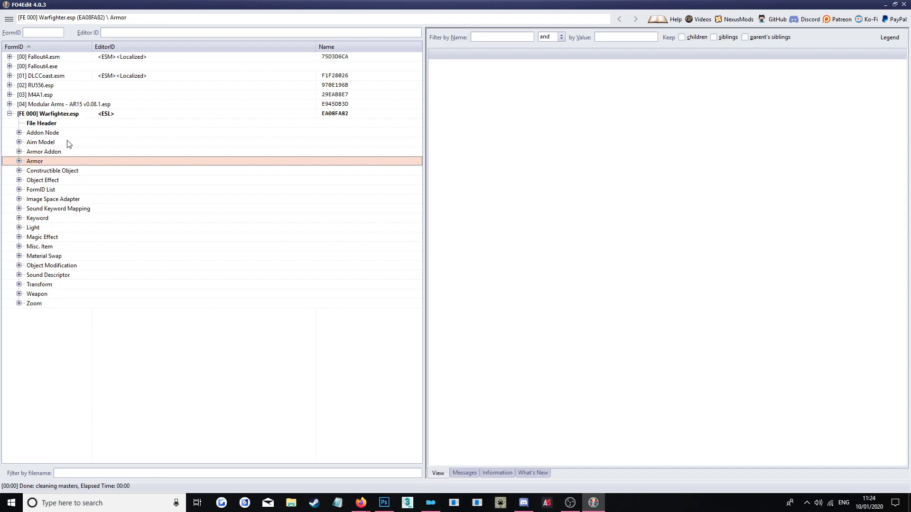
click(19, 152)
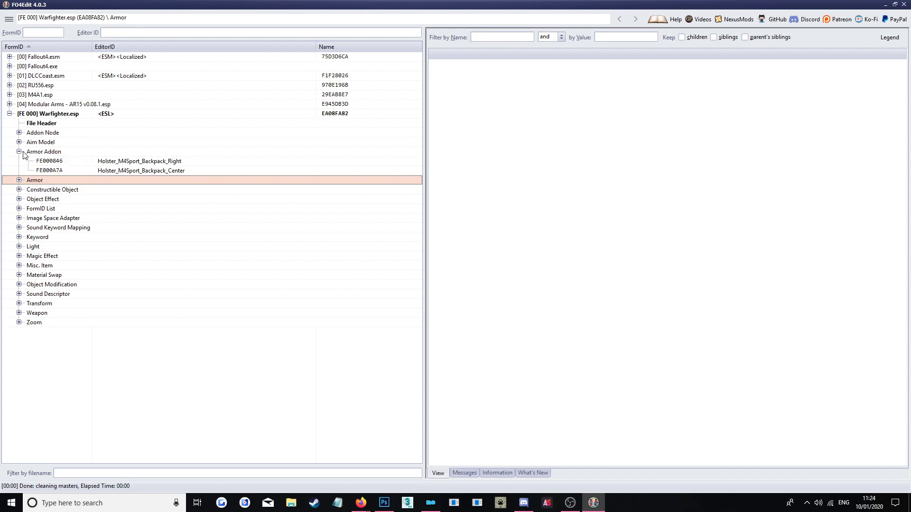
click(158, 162)
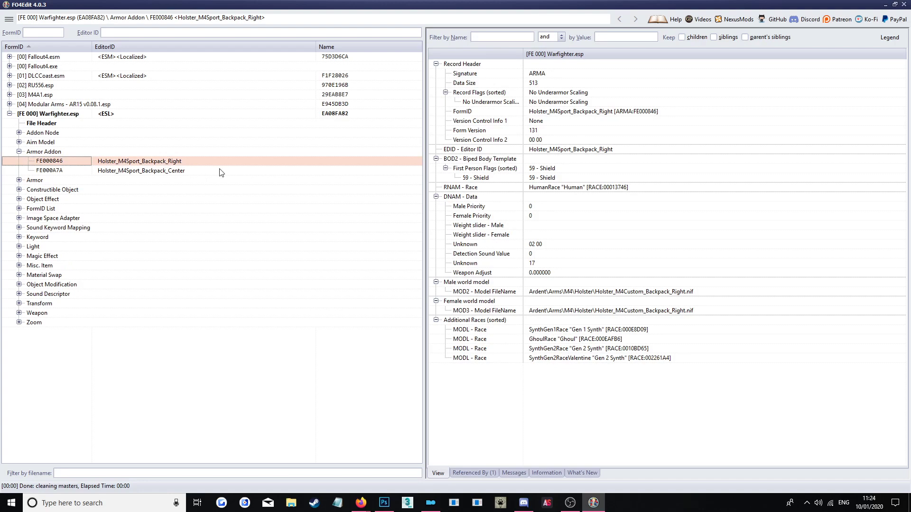
click(549, 169)
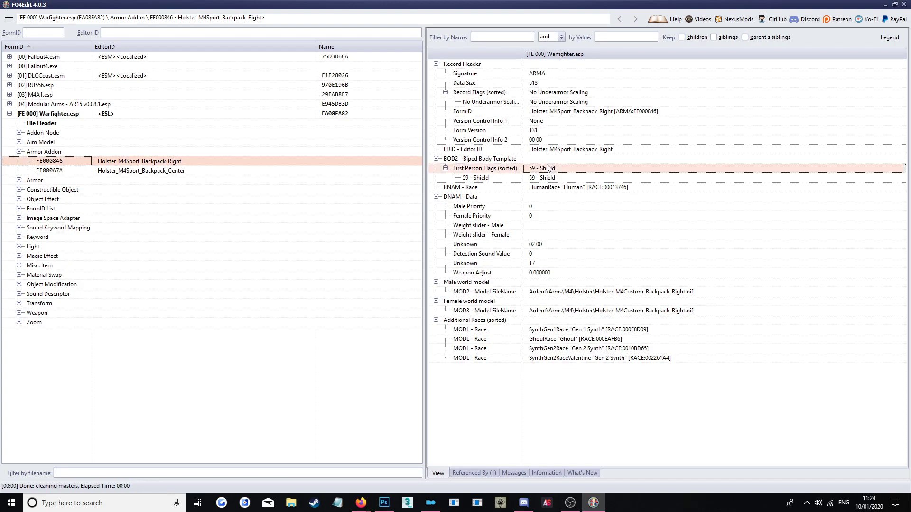
click(19, 152)
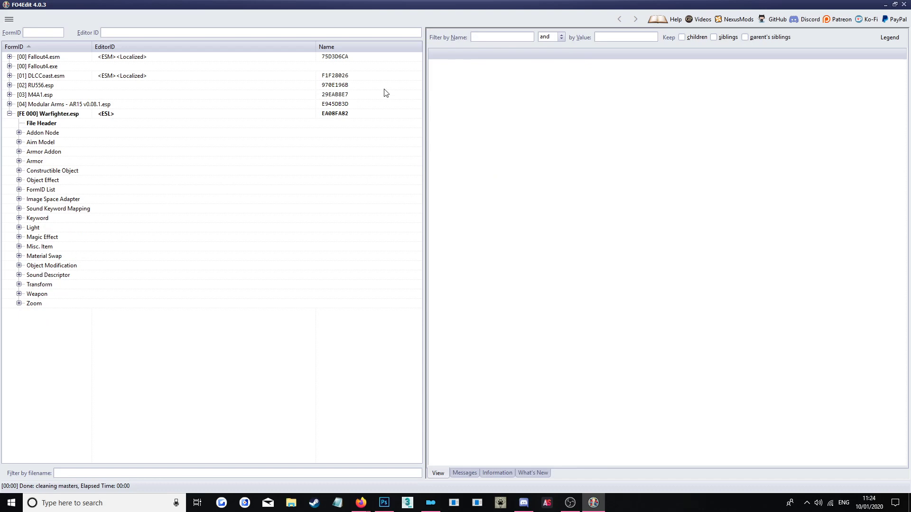
Step: Open FE0008BC WPNM4Sport under Weapon and select its AnimsRU556 keyword in KWDA
click(19, 294)
click(47, 303)
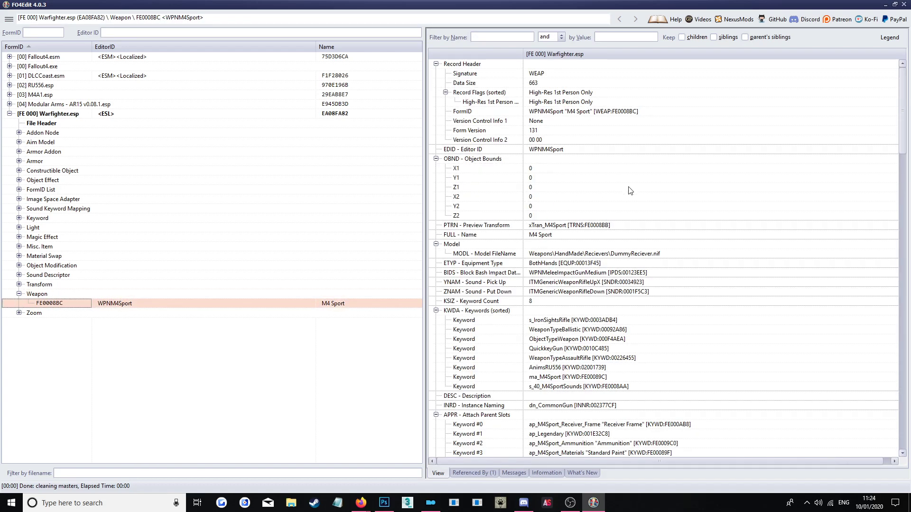
scroll(902, 114, down, 7)
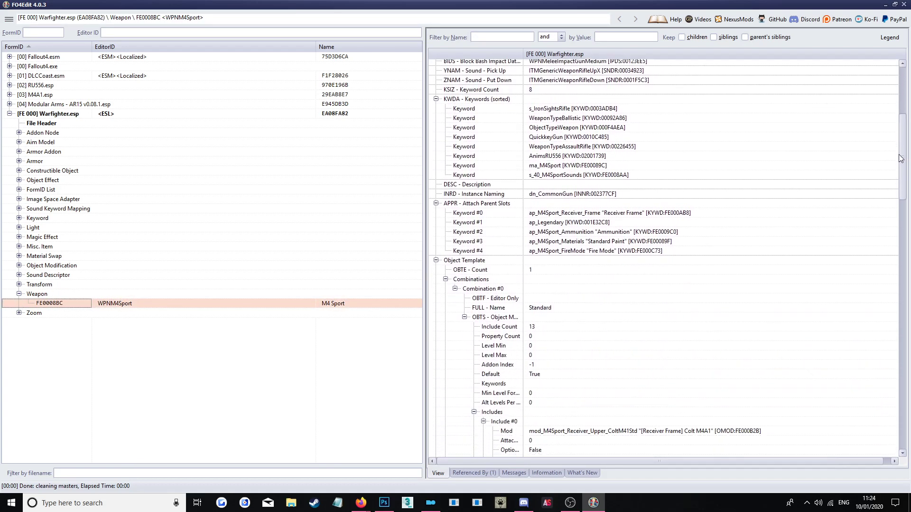
scroll(904, 119, up, 5)
drag(904, 120, 901, 108)
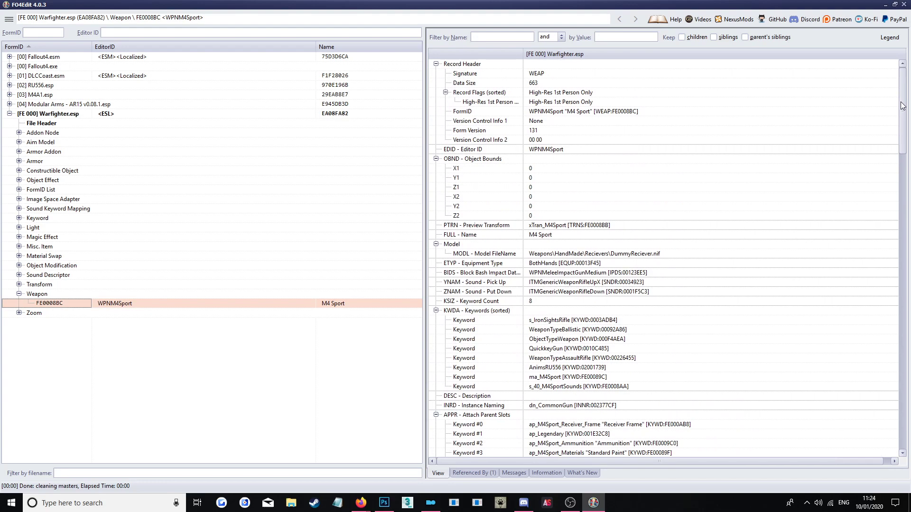
drag(902, 105, 898, 146)
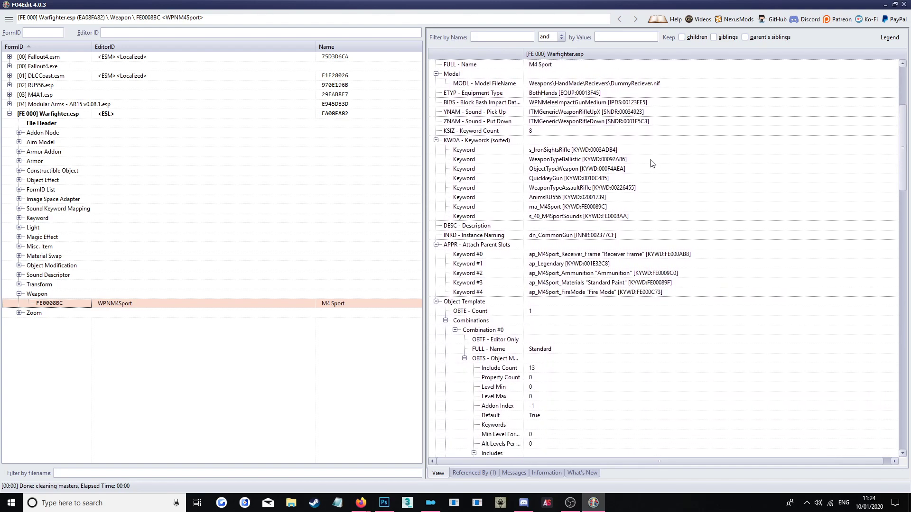
click(557, 198)
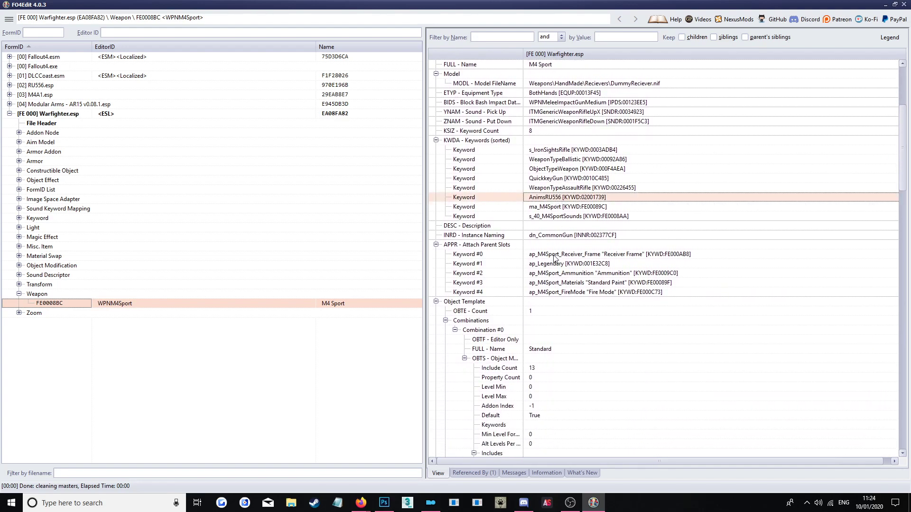
Step: Open M4A1.esp's 03000F99 WPNM4A1 weapon record and select its AnimsRU556 keyword
click(42, 95)
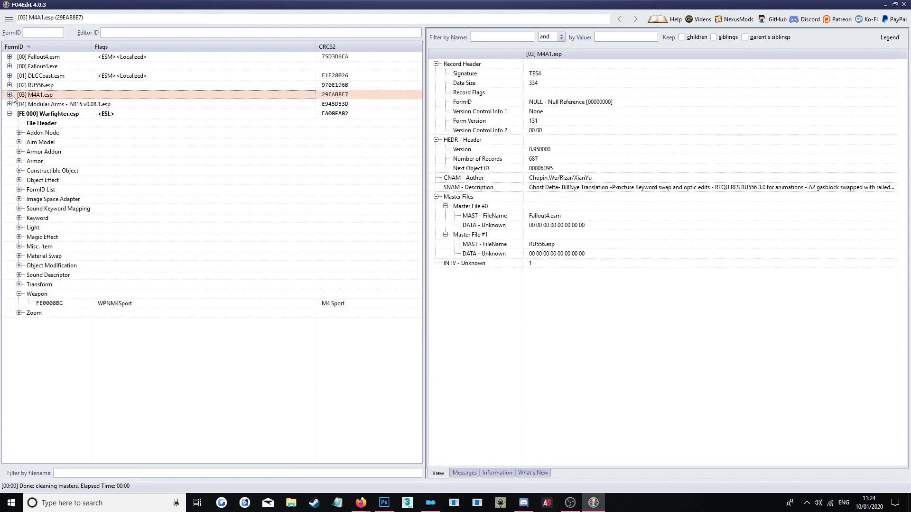
click(9, 95)
click(19, 304)
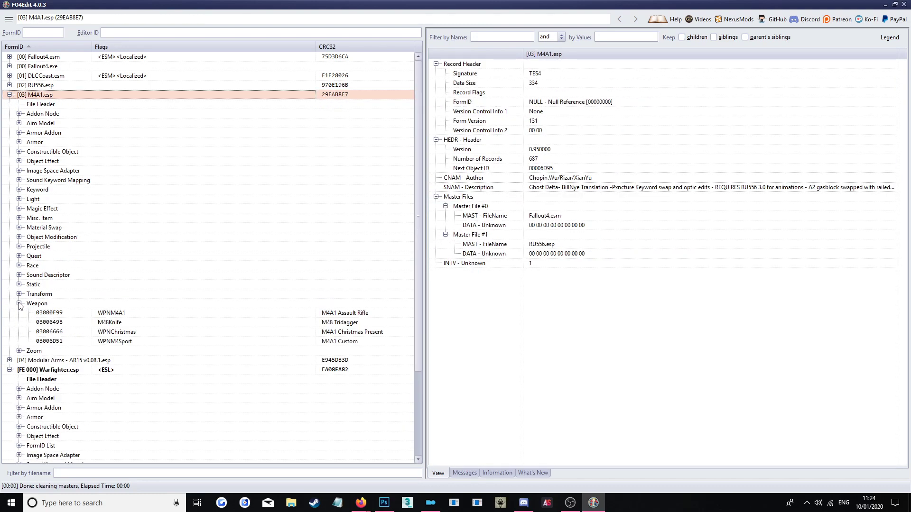
click(131, 314)
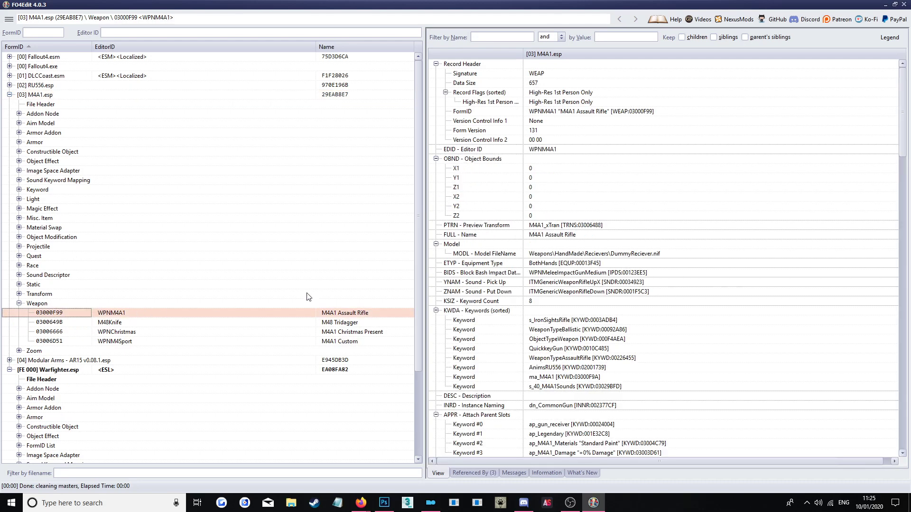
click(558, 370)
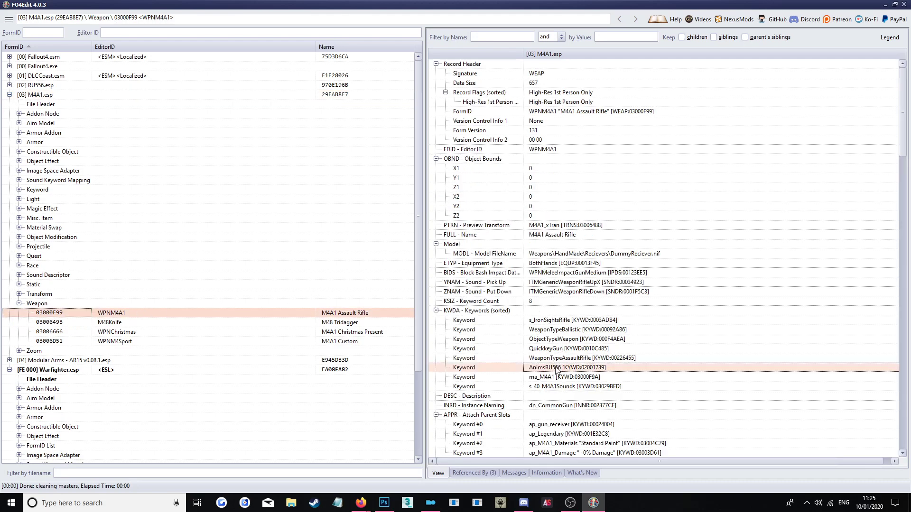
Step: Collapse M4A1.esp and start Add Masters on Warfighter.esp
click(9, 94)
right_click(49, 115)
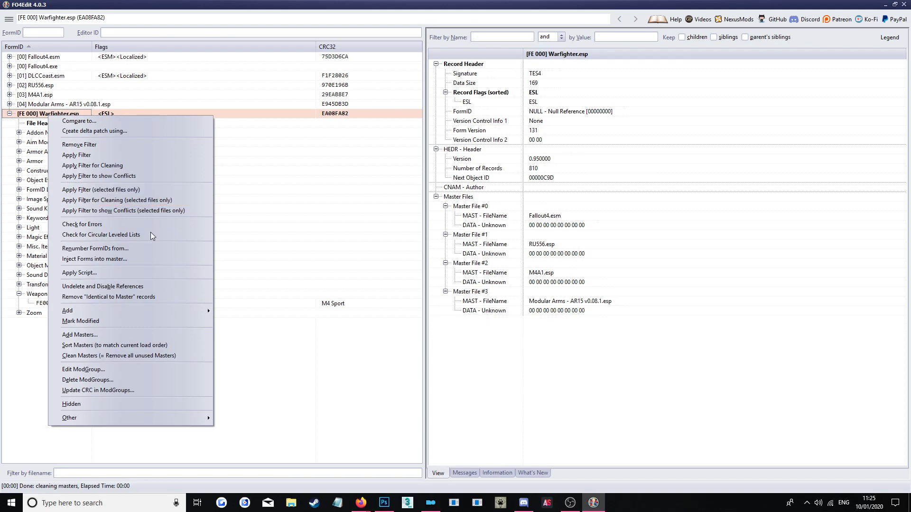
click(116, 333)
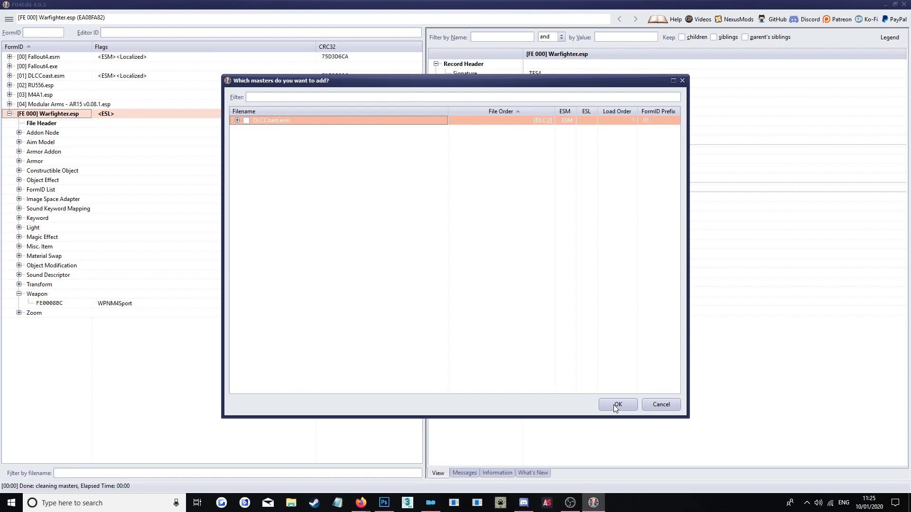
Step: Close Add Masters, compare Modular Arms and Warfighter headers, and reselect WPNM4Sport's AnimsRU556 keyword
click(631, 404)
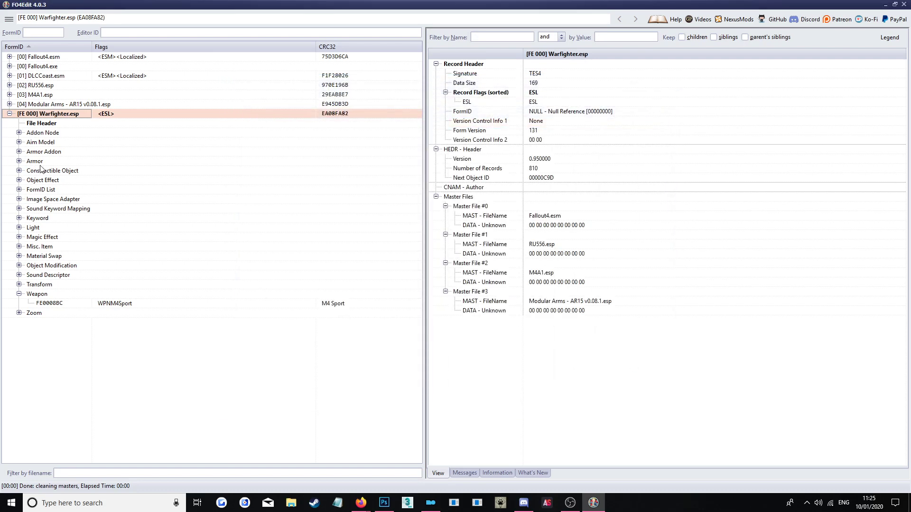
click(140, 306)
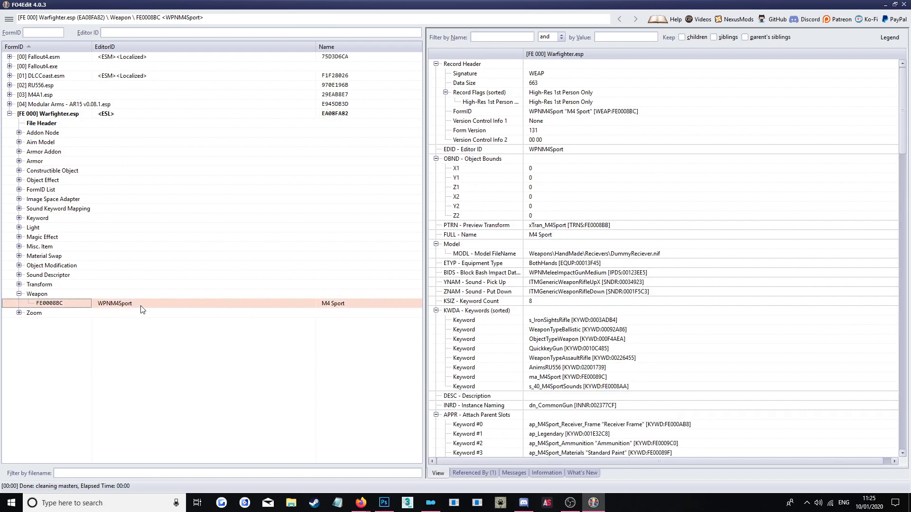
click(53, 105)
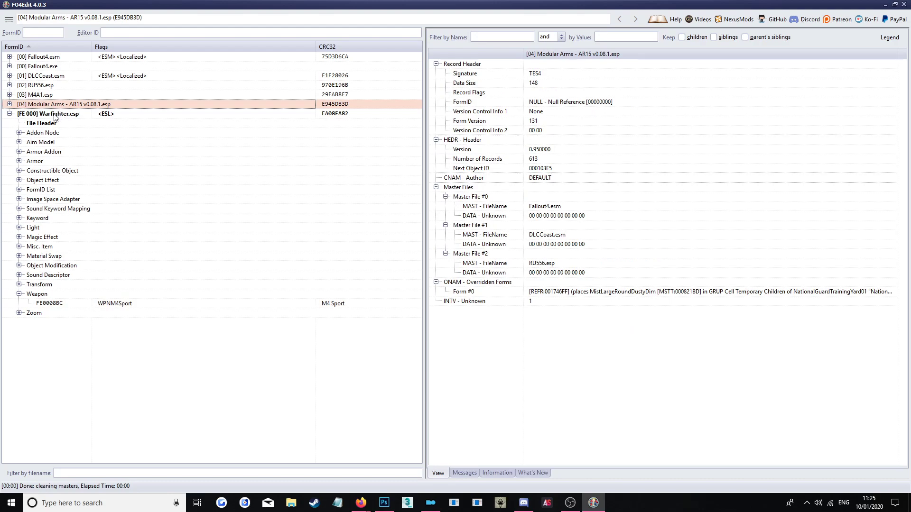
click(55, 115)
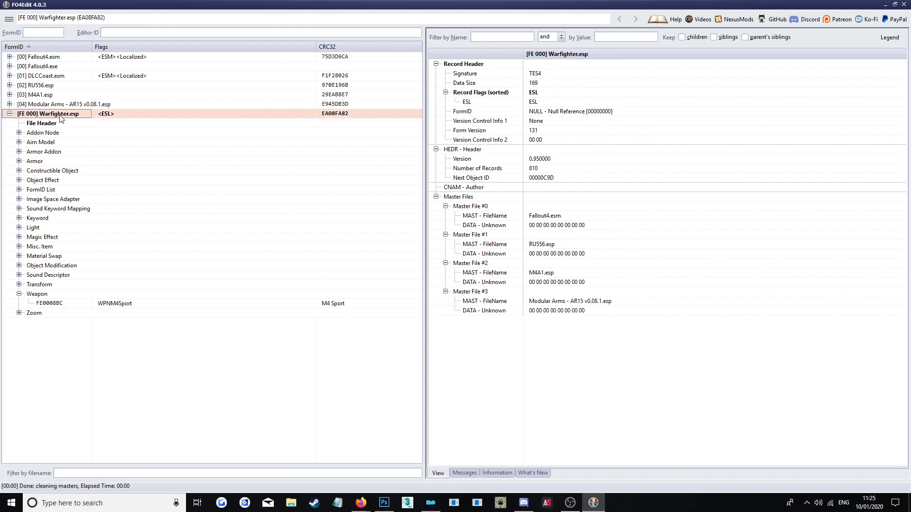
click(121, 306)
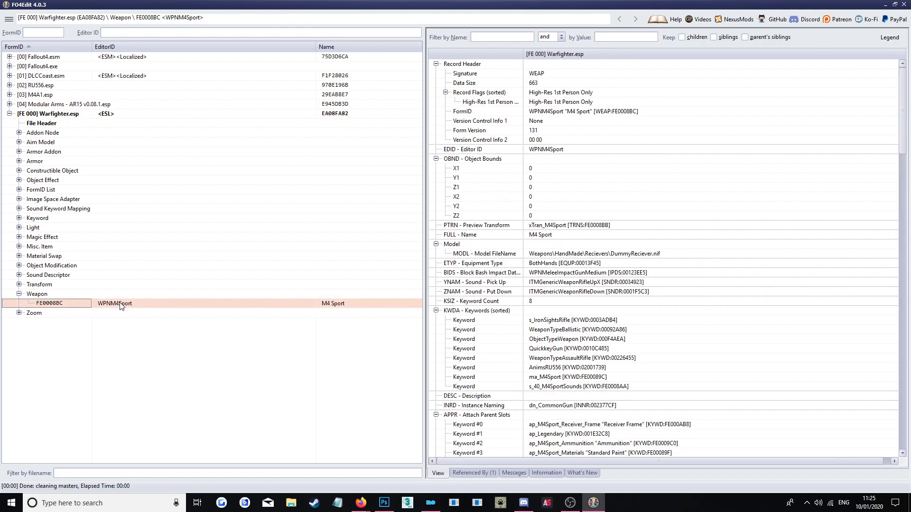
click(549, 368)
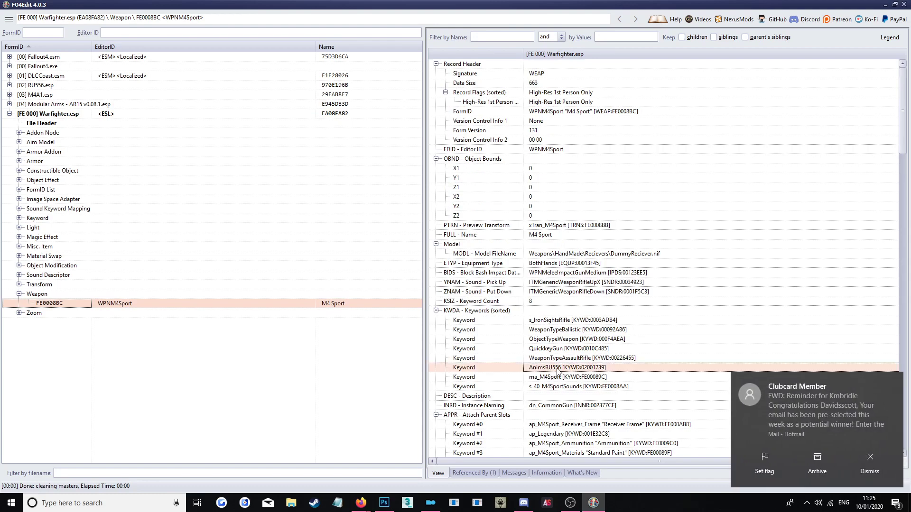
click(873, 474)
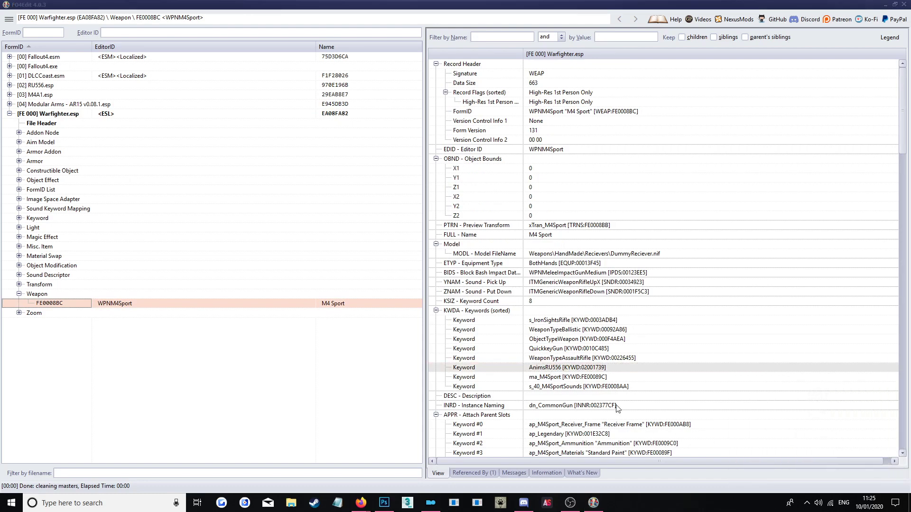
click(563, 366)
Step: Compare RU556.esp and Warfighter.esp headers, browse the Keyword group, and reopen WPNM4Sport
click(55, 86)
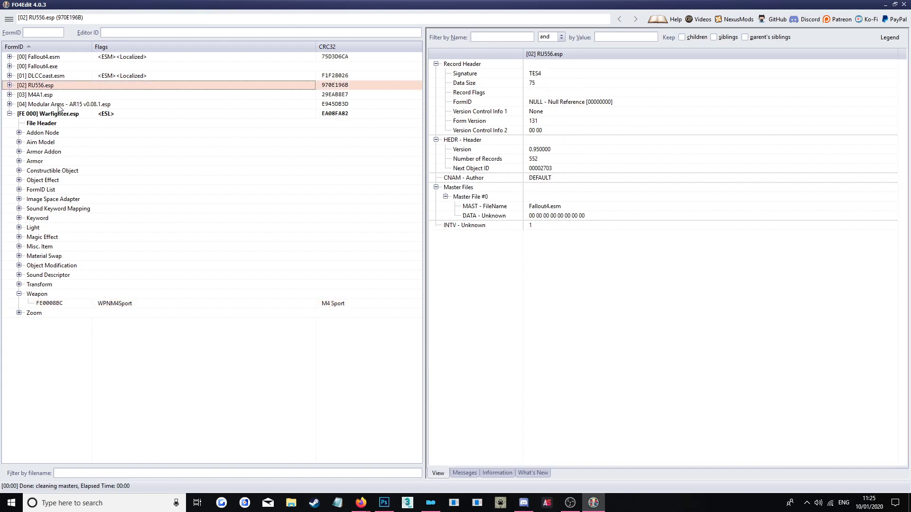
click(63, 114)
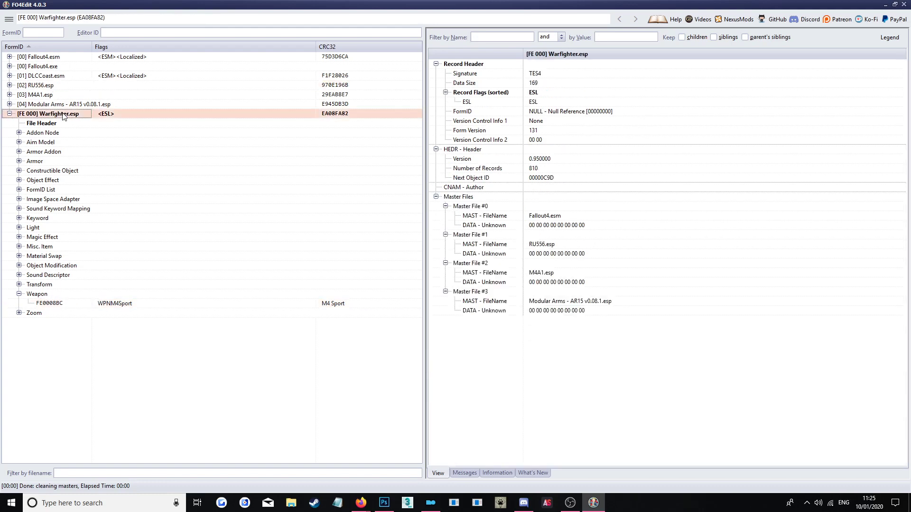
click(19, 219)
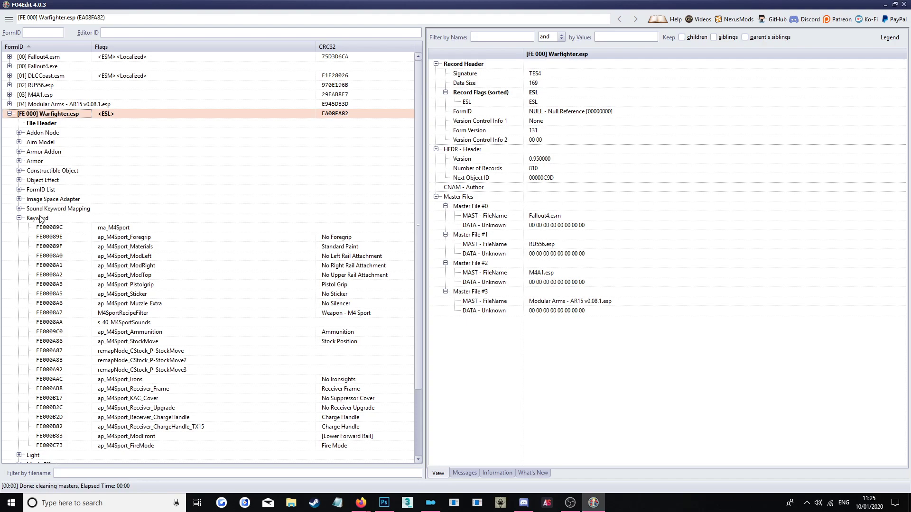
click(19, 218)
click(123, 305)
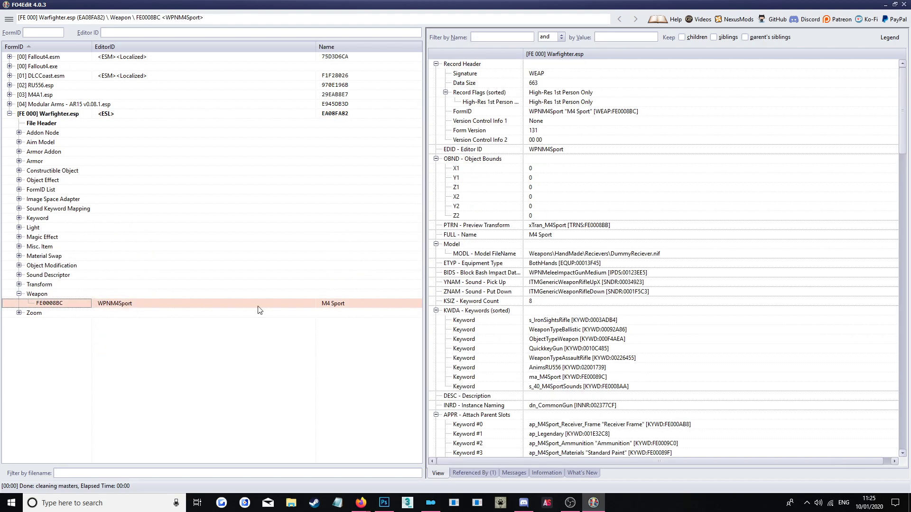
scroll(627, 340, down, 4)
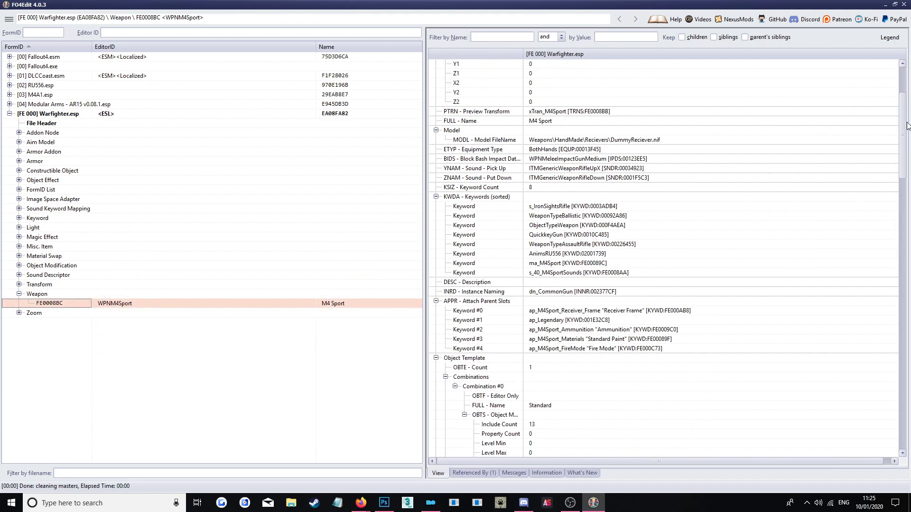
drag(907, 126, 906, 361)
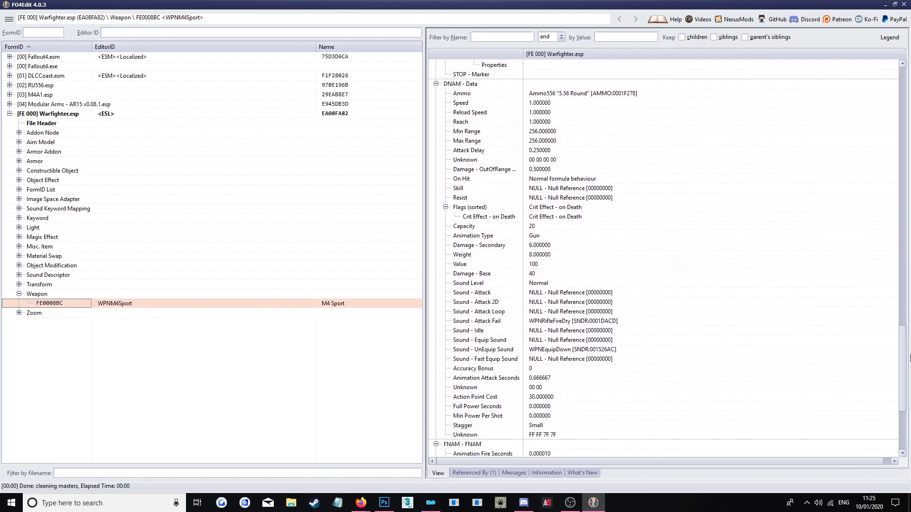
click(574, 93)
scroll(588, 277, down, 1)
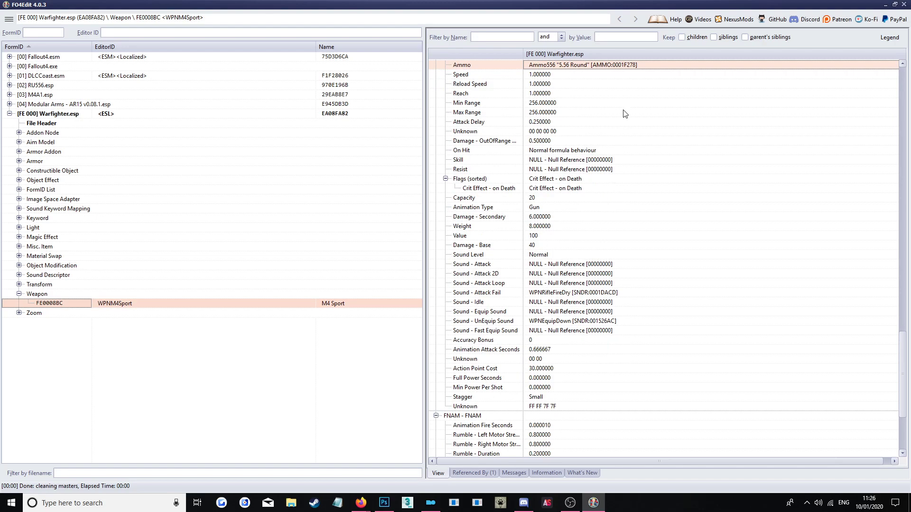
click(539, 76)
click(547, 85)
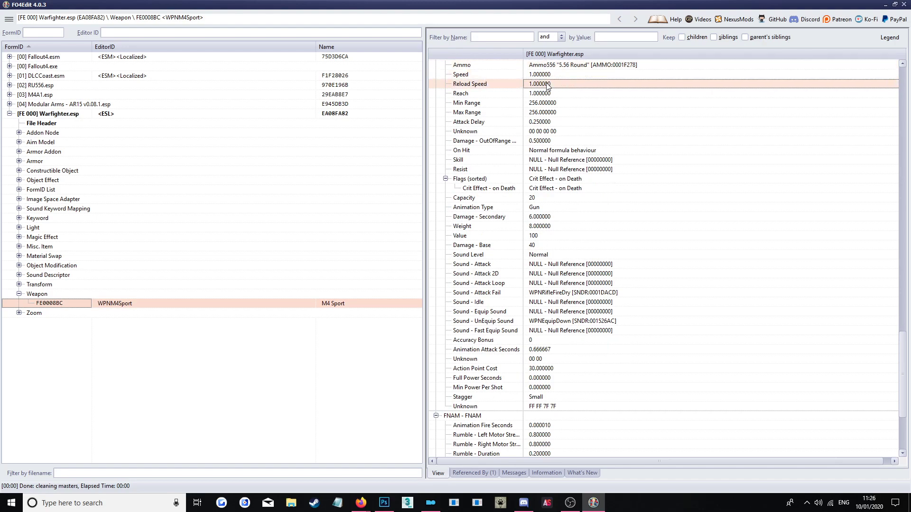
click(557, 104)
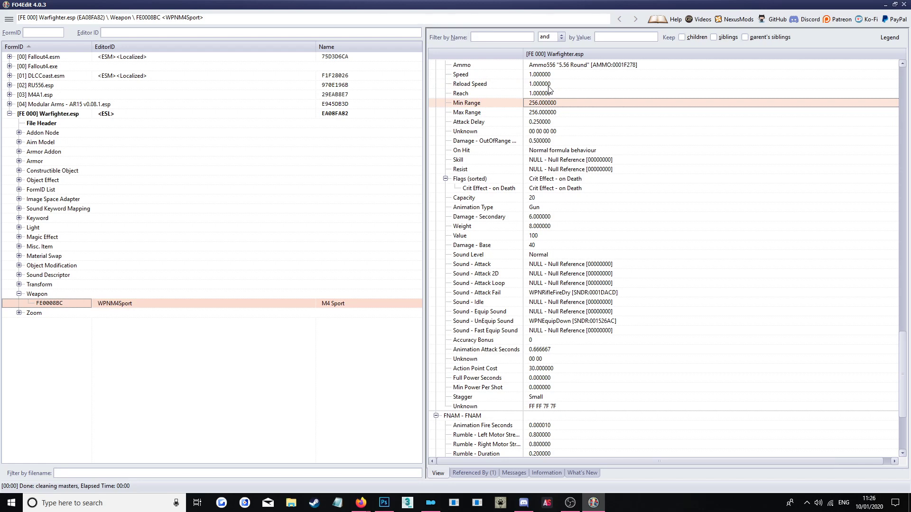
scroll(563, 249, down, 2)
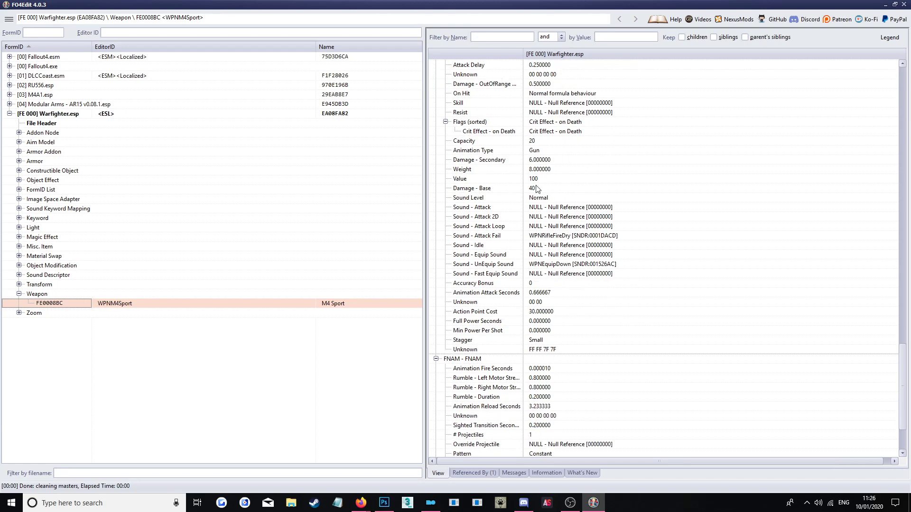
click(536, 188)
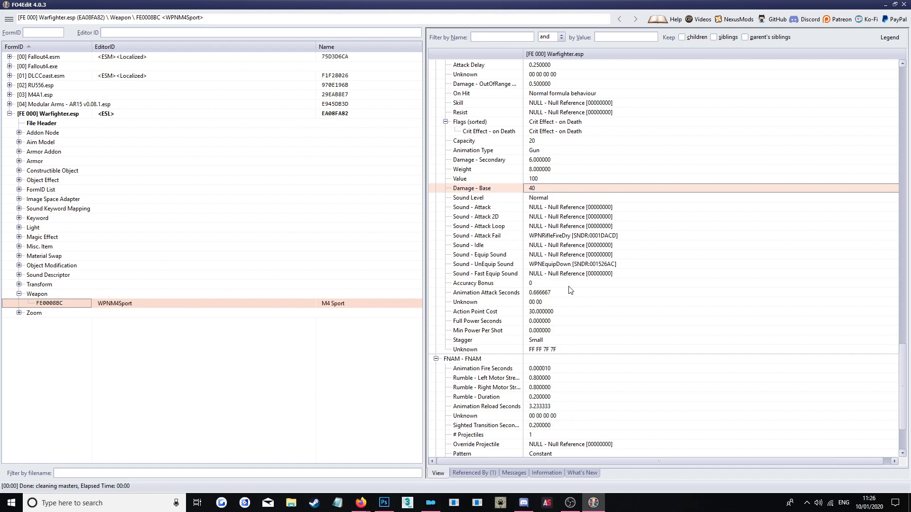
click(543, 321)
click(546, 314)
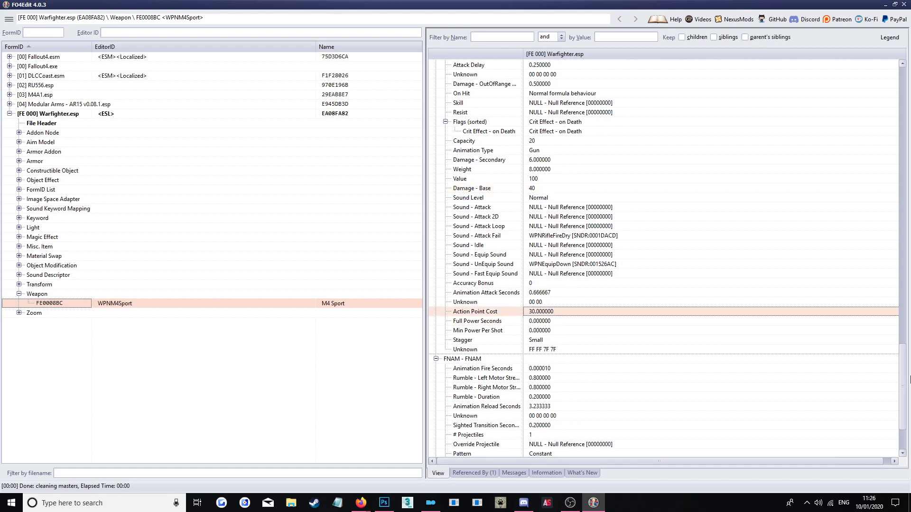
scroll(903, 382, down, 3)
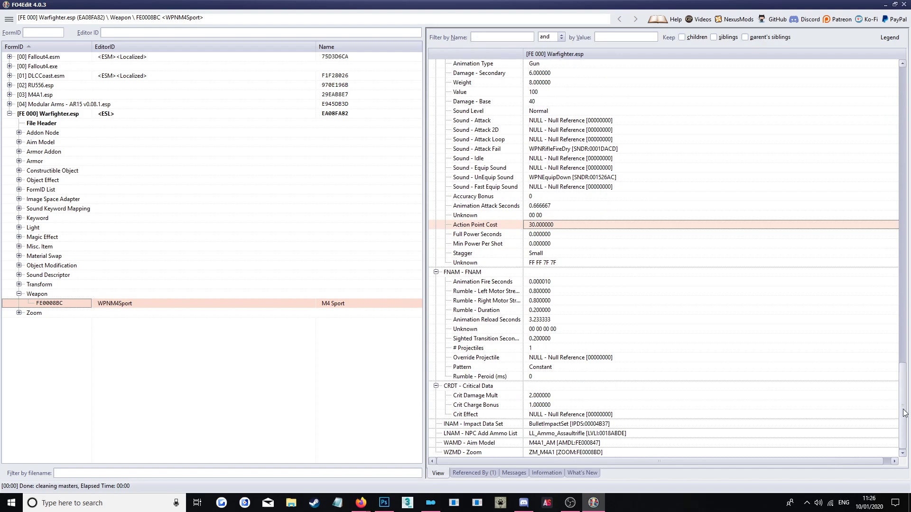
drag(904, 413, 904, 342)
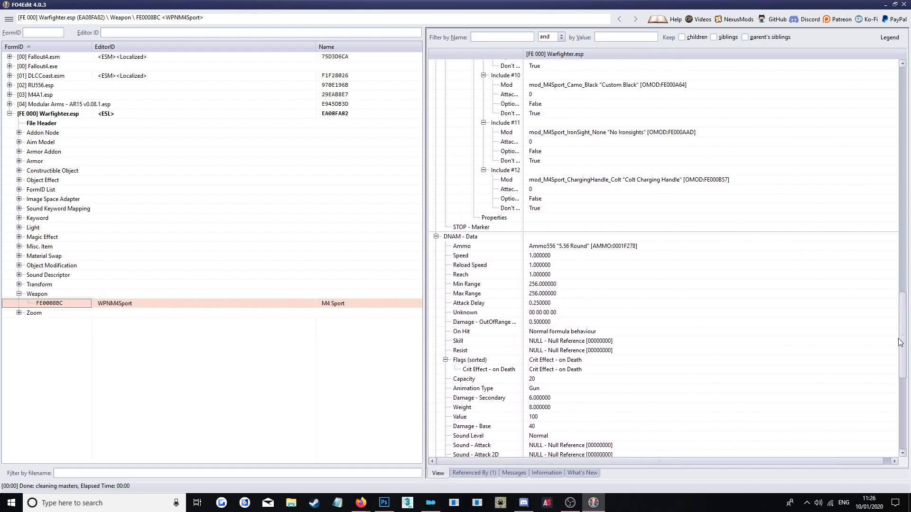
click(597, 251)
drag(902, 301, 904, 378)
click(546, 435)
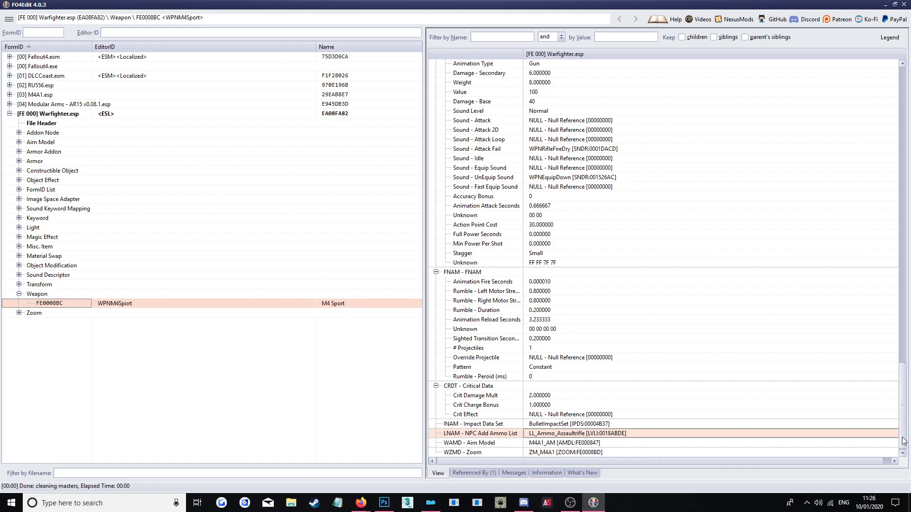
scroll(903, 441, up, 13)
click(580, 300)
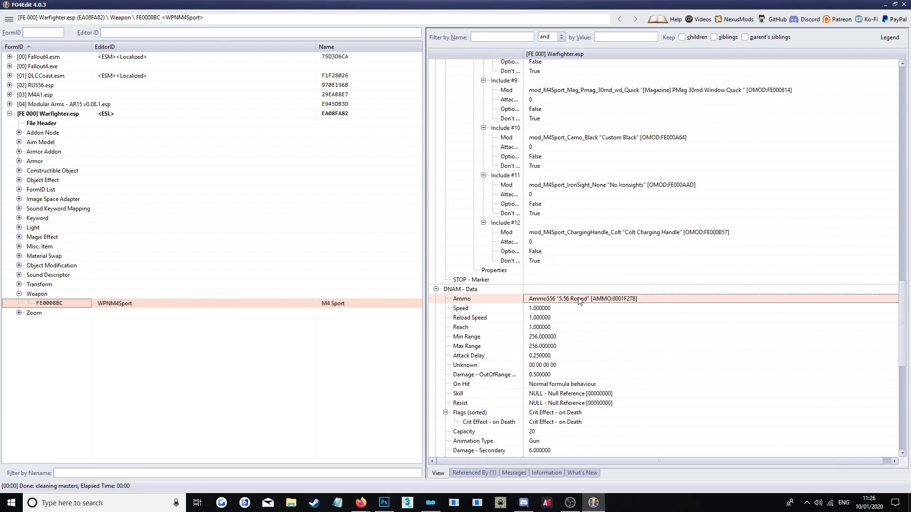
drag(905, 317, 906, 411)
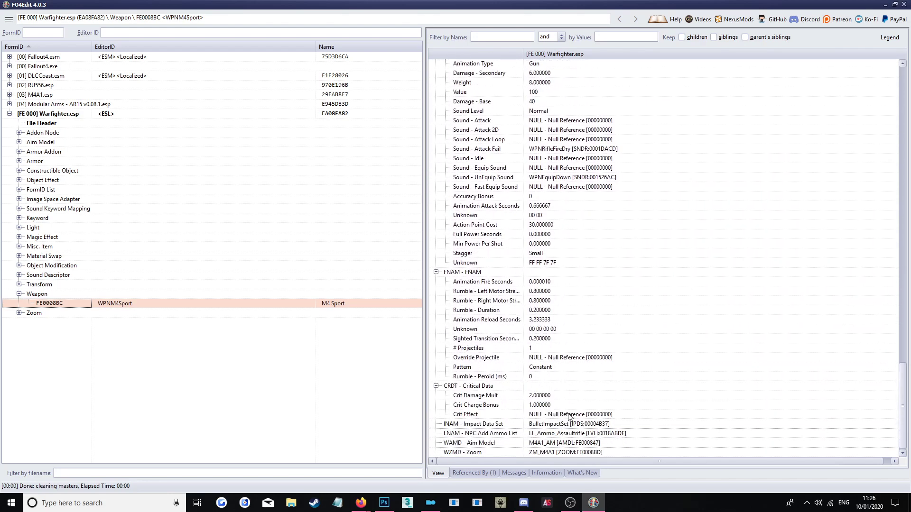
click(547, 437)
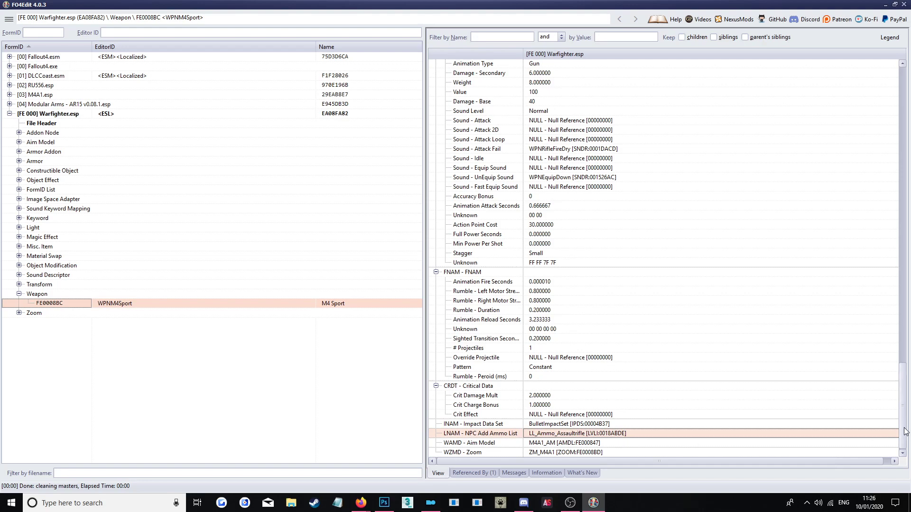
drag(906, 432, 904, 166)
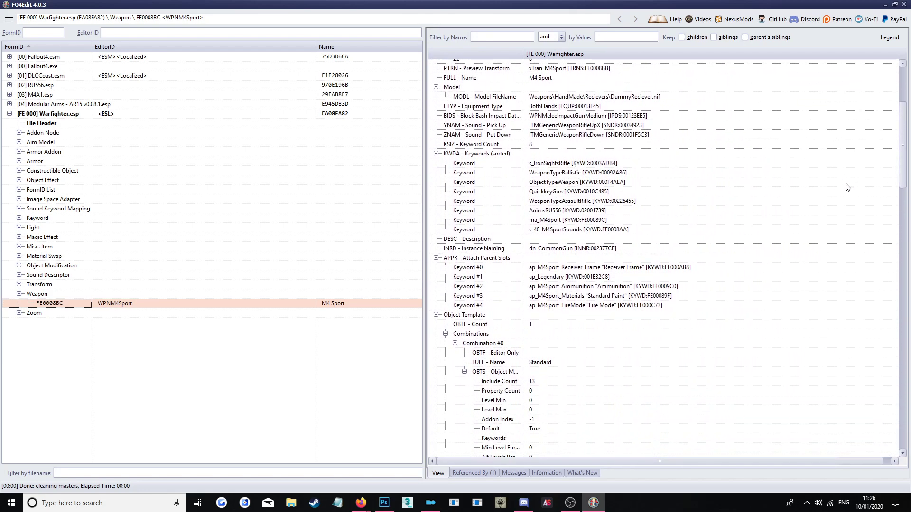
drag(904, 147, 904, 159)
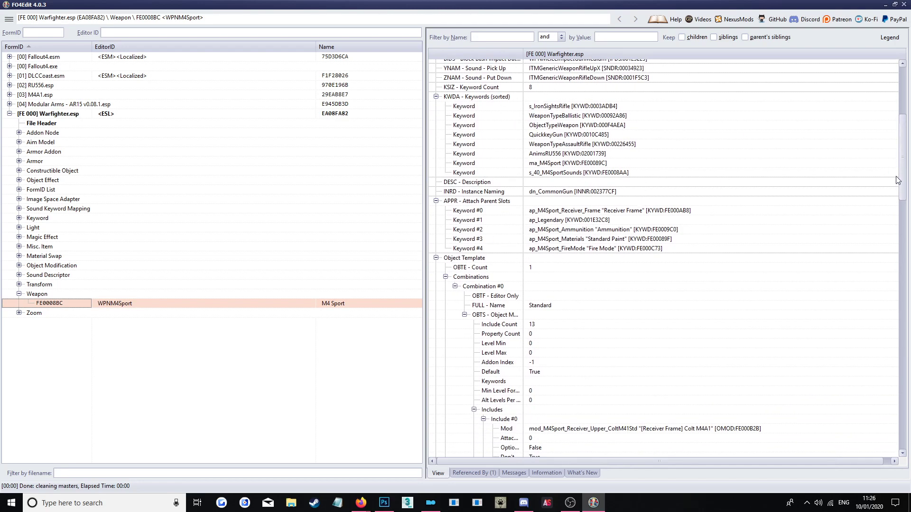
drag(906, 147, 905, 154)
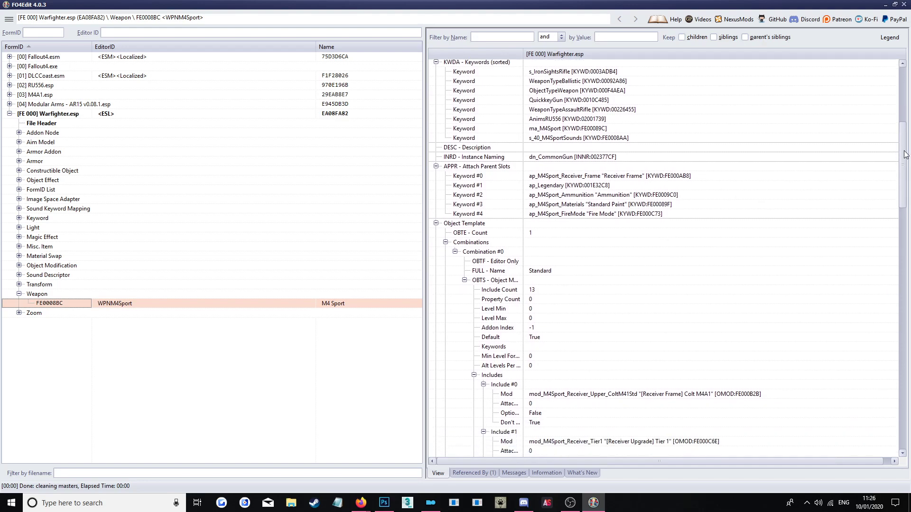
click(586, 196)
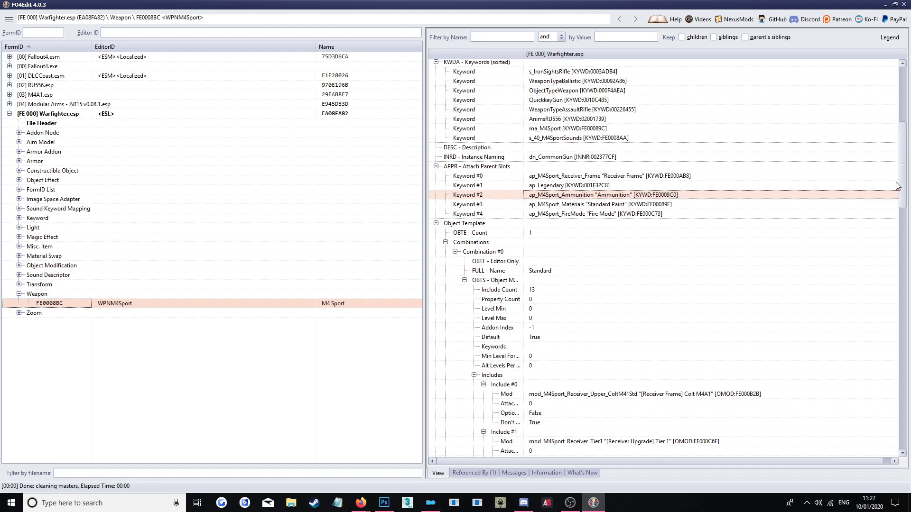
scroll(759, 166, down, 5)
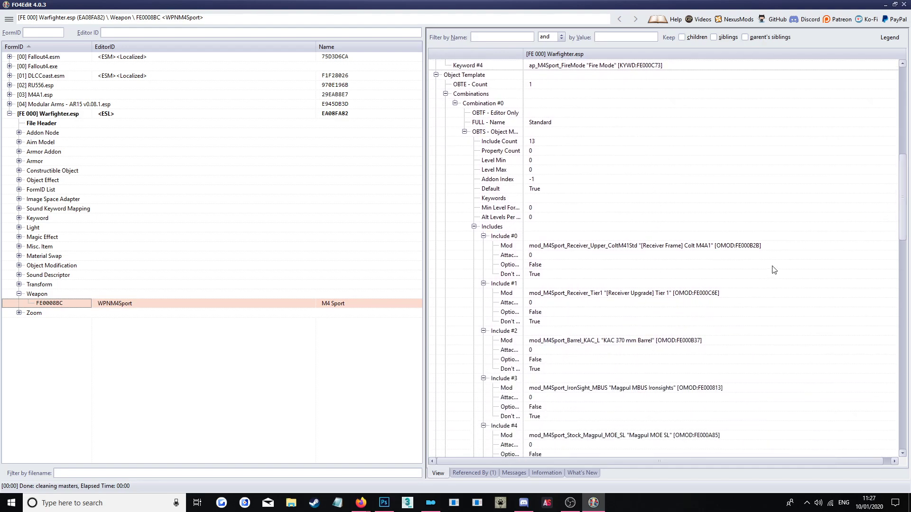
click(743, 249)
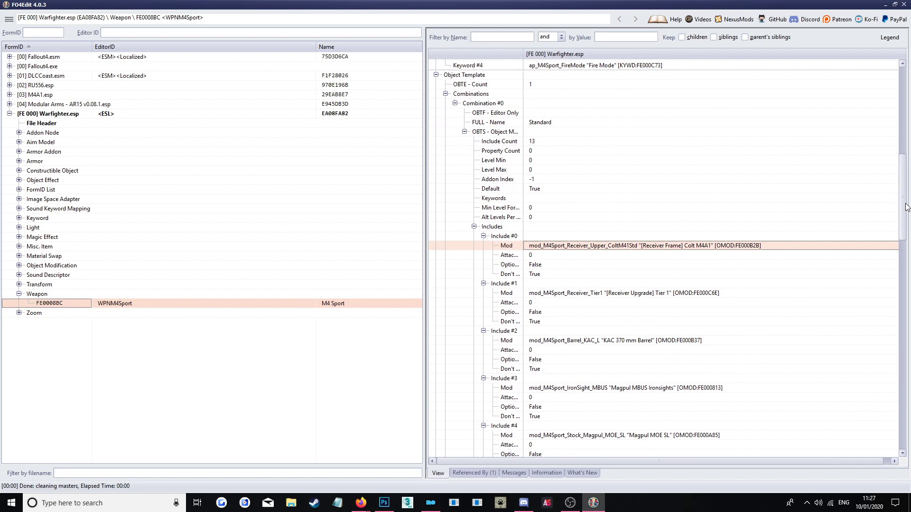
drag(906, 204, 904, 230)
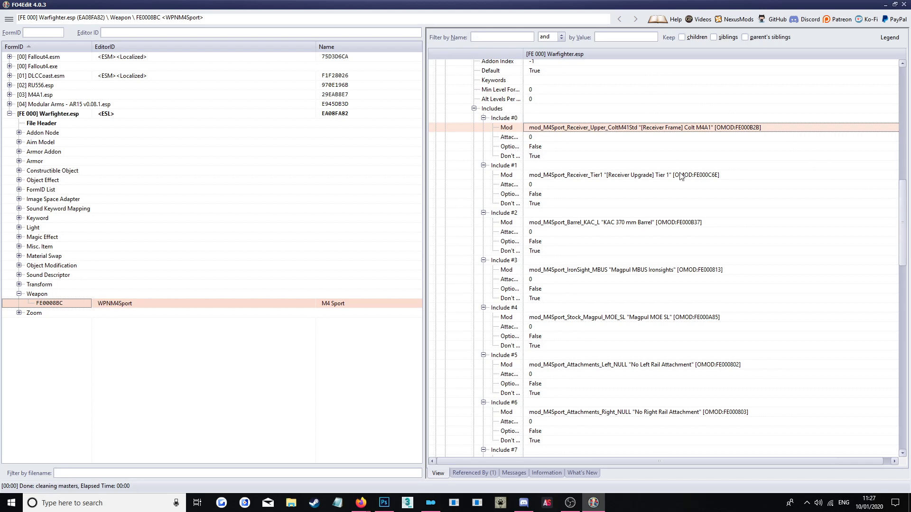
drag(903, 205, 901, 256)
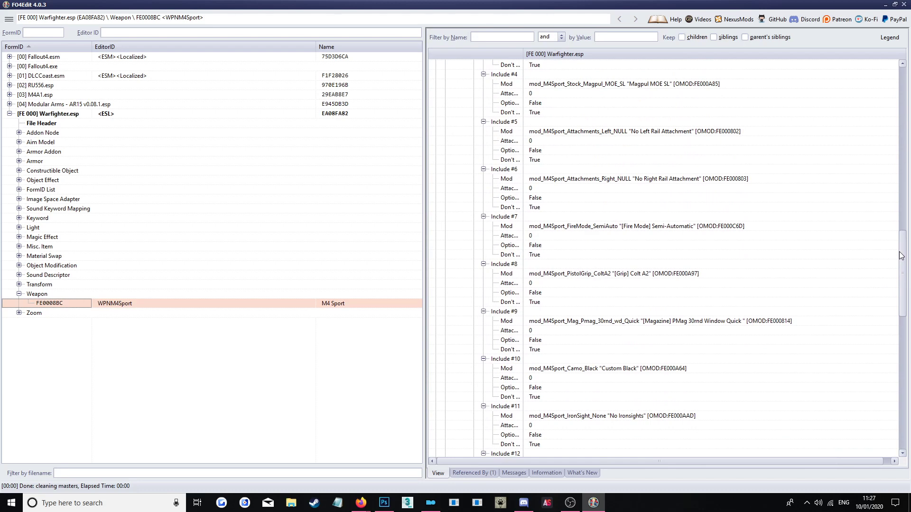
drag(901, 256, 901, 321)
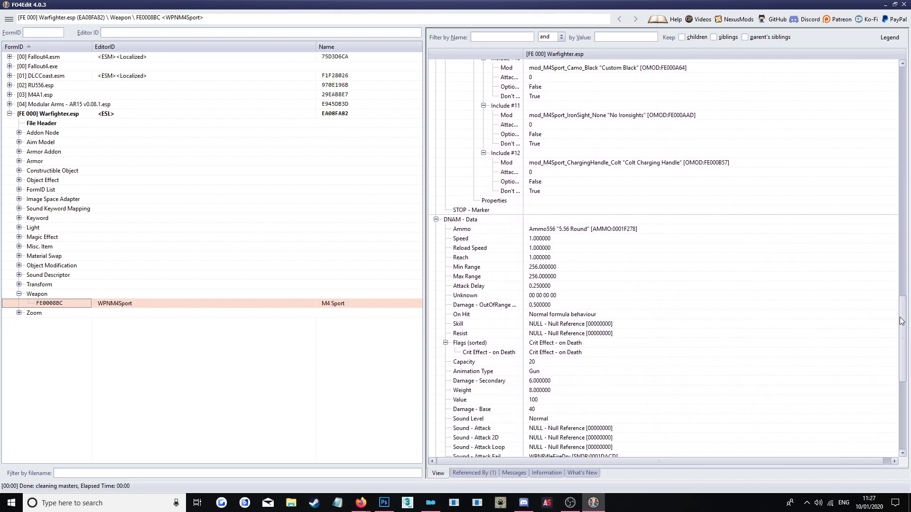
click(19, 266)
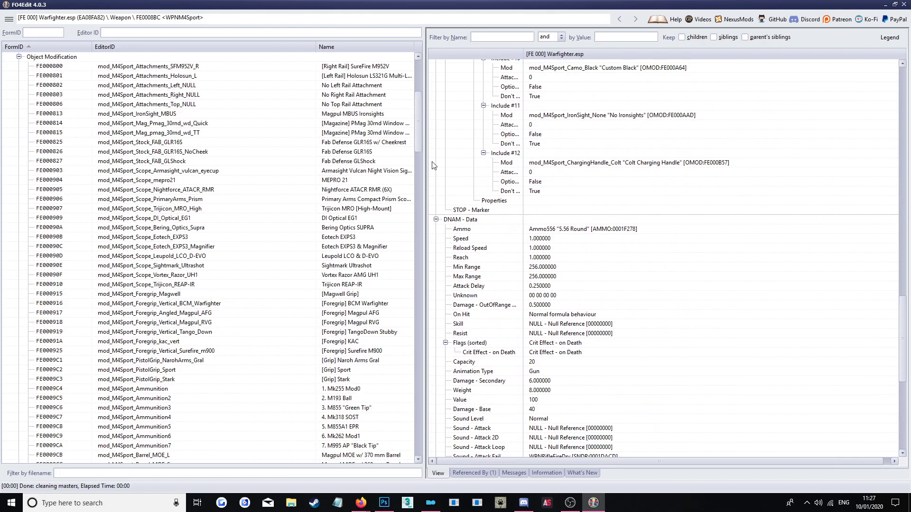
drag(417, 130, 412, 97)
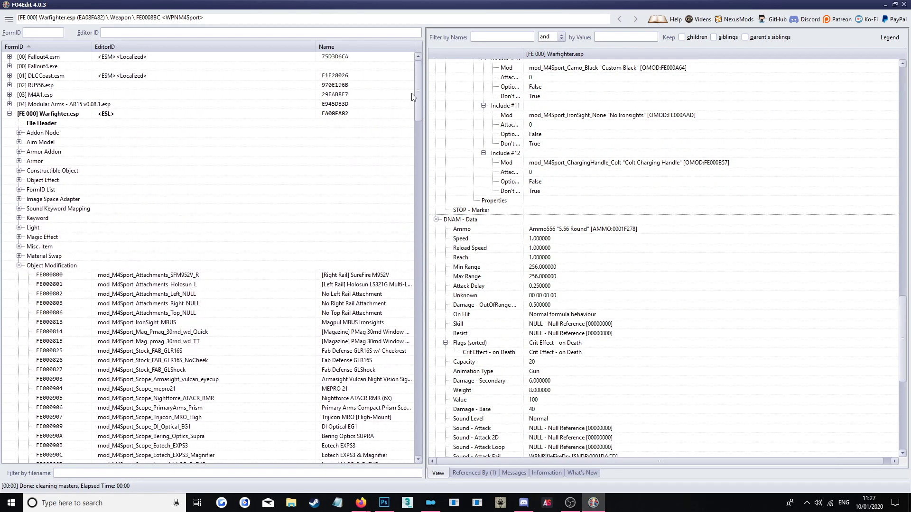
click(19, 265)
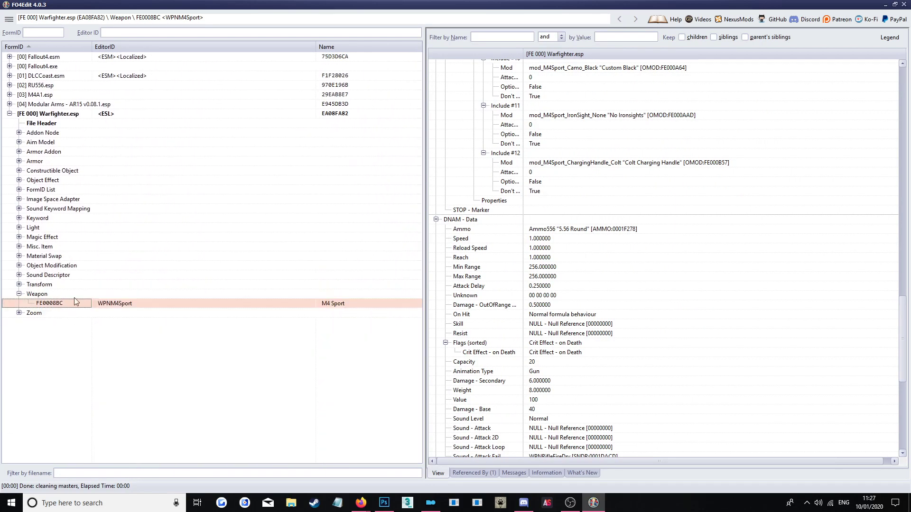
Step: Expand Object Modification and open FE000916 mod_M4Sport_Foregrip_Vertical_BCM_Warfighter
click(60, 267)
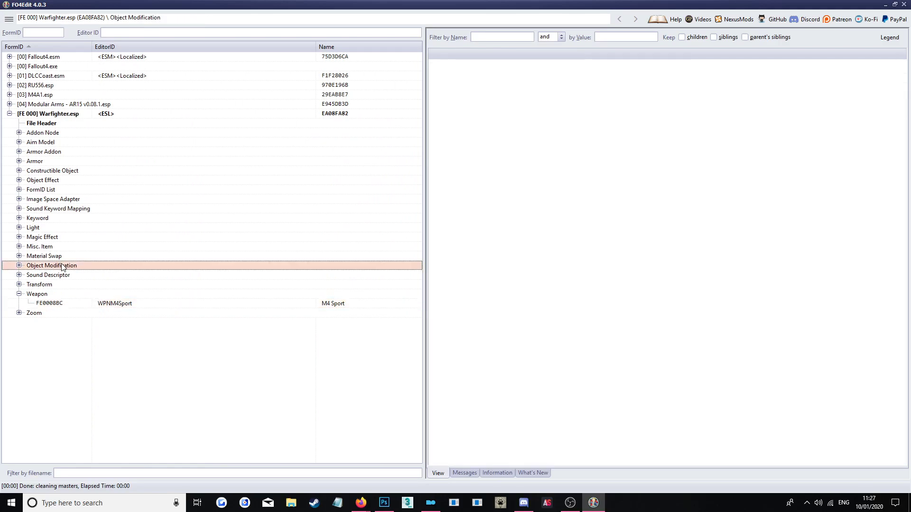
click(19, 266)
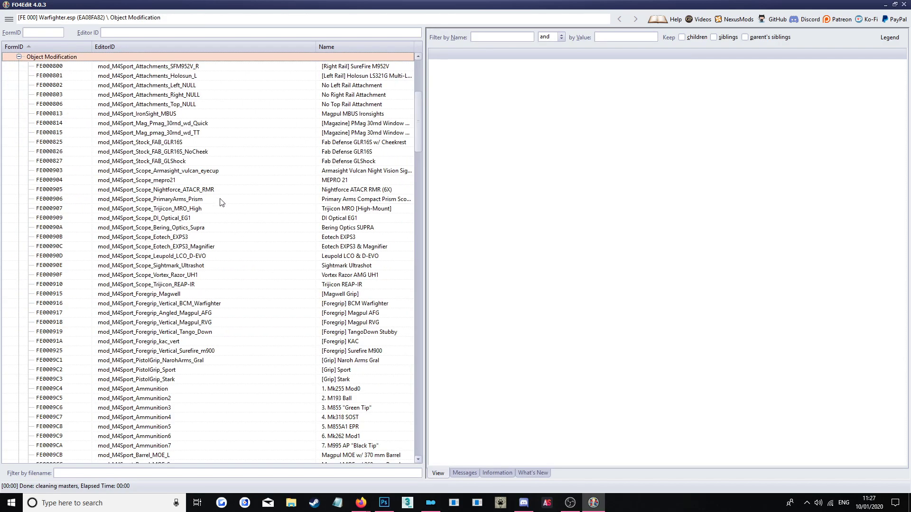
scroll(222, 201, up, 2)
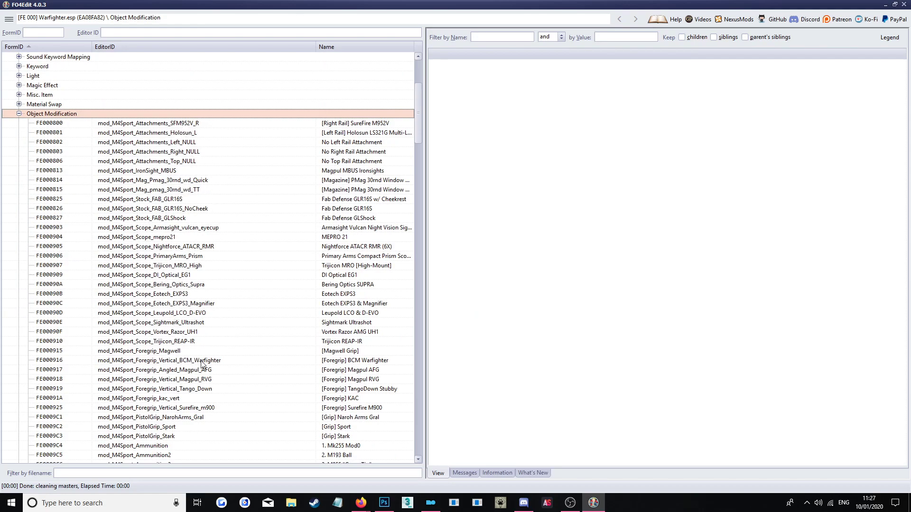
click(203, 363)
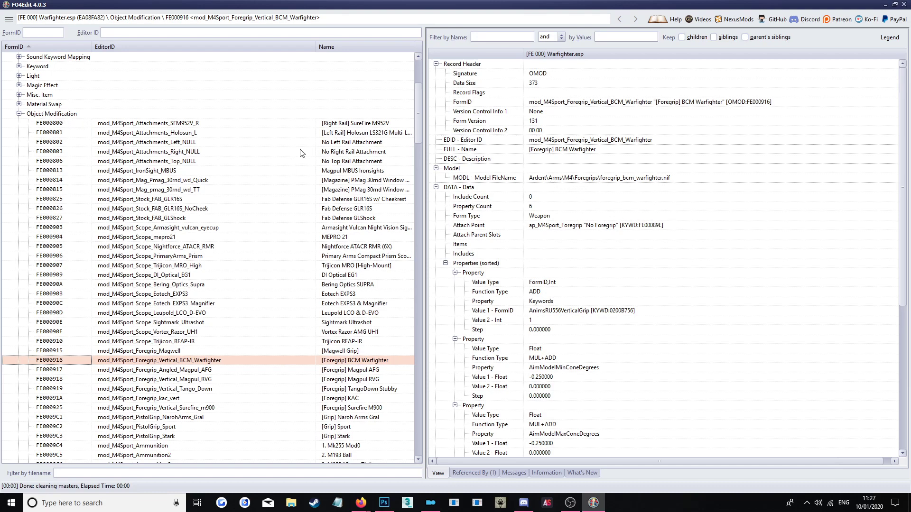
Step: Inspect the foregrip's model path, name and first property, then its MNAM Keyword #0 ma_M4Sport
click(563, 181)
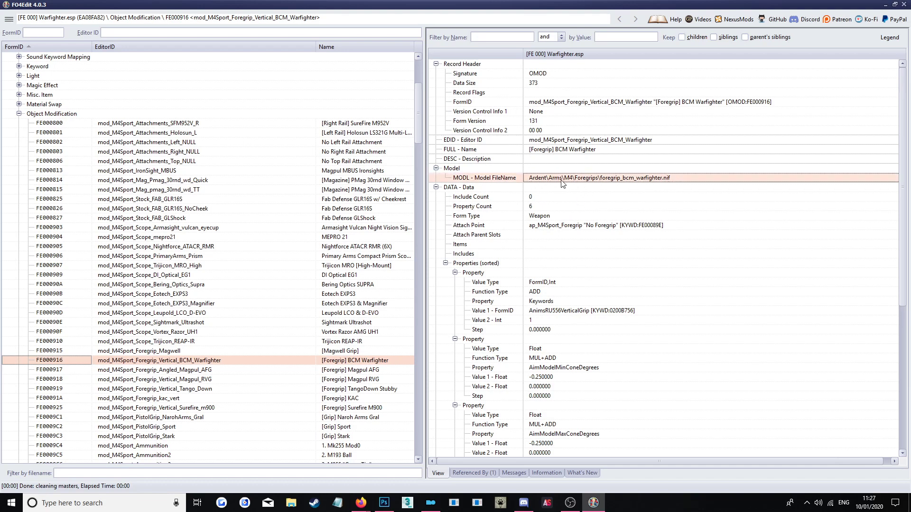
click(568, 149)
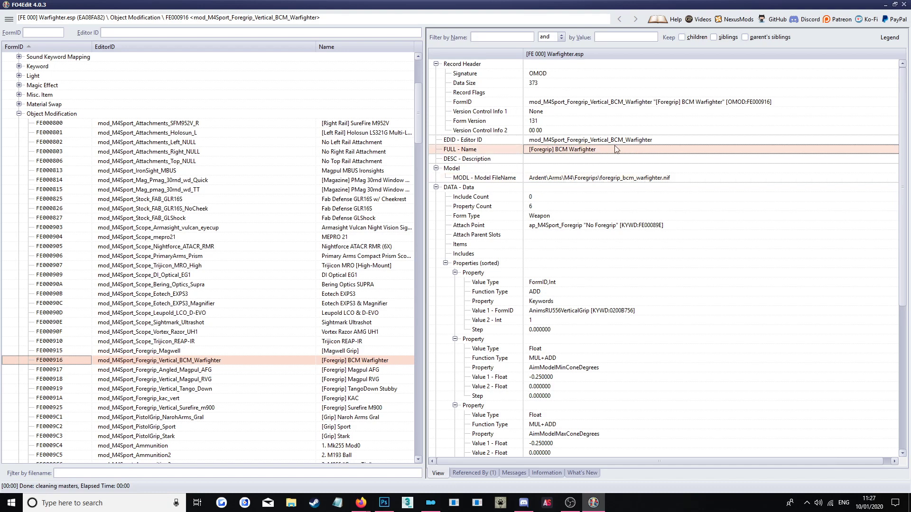
scroll(588, 228, down, 2)
click(565, 219)
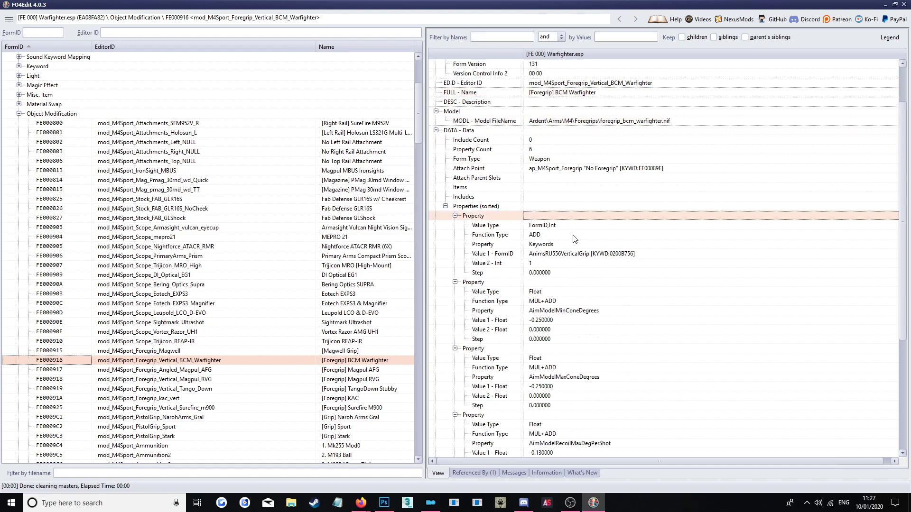
scroll(906, 227, down, 3)
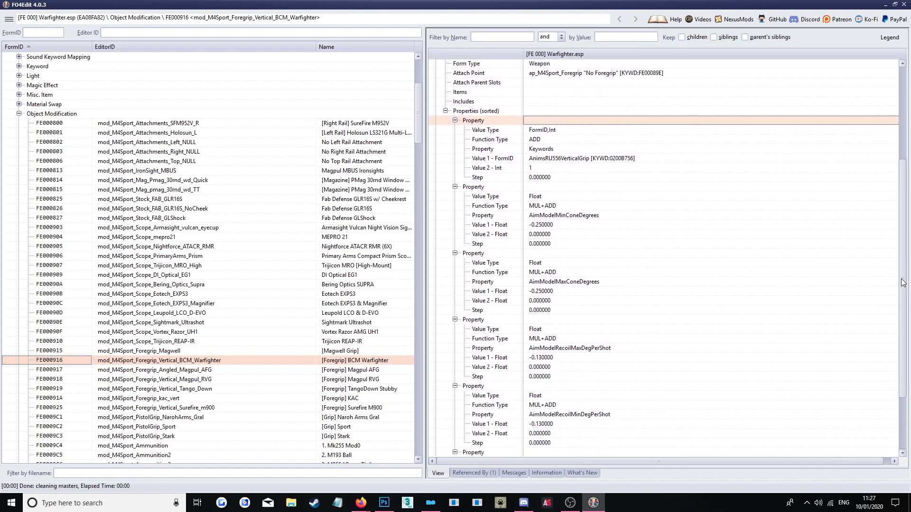
scroll(903, 282, down, 1)
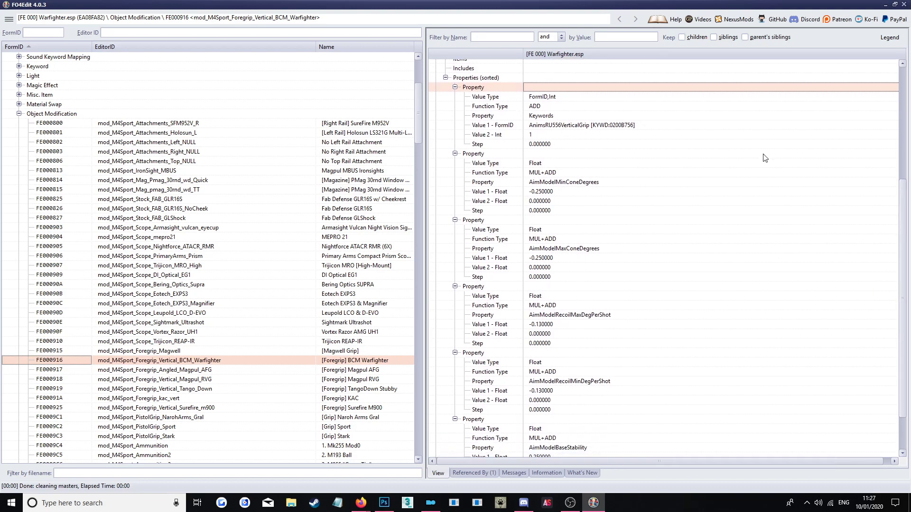
drag(904, 255, 908, 299)
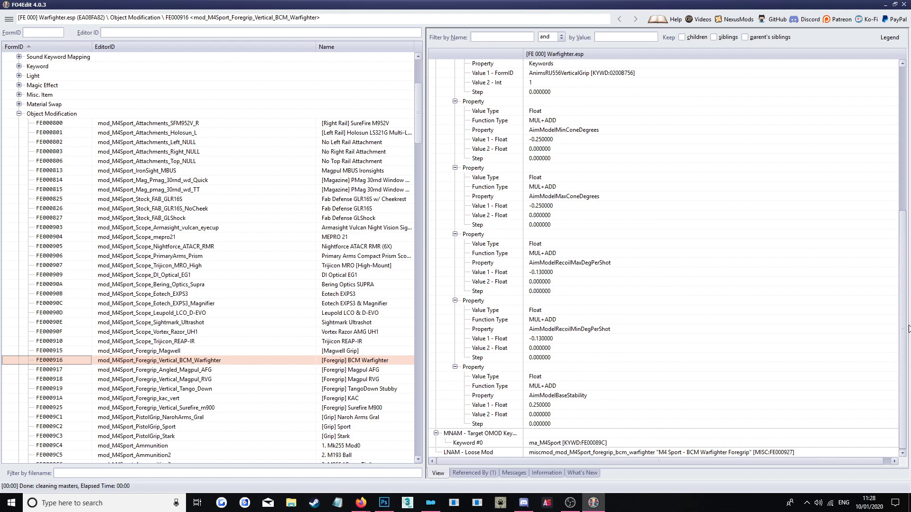
click(548, 445)
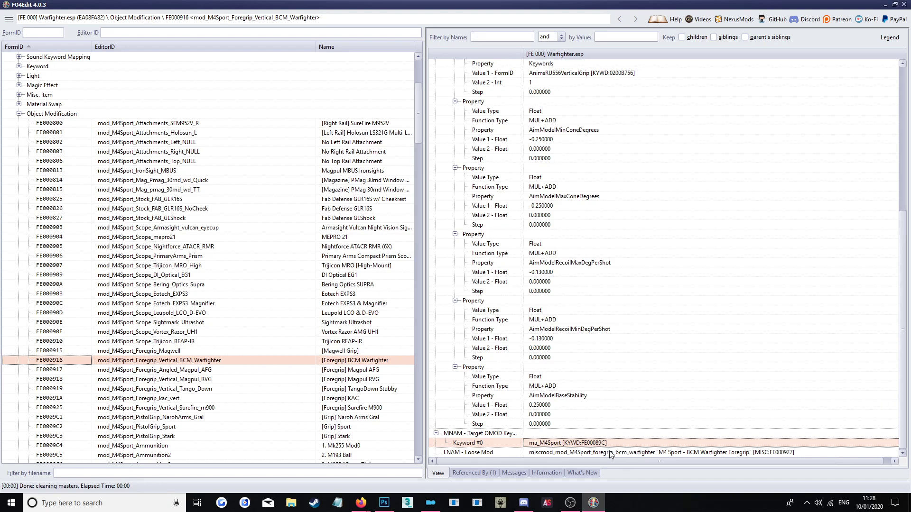
Step: Collapse Object Modification and expand the Constructible Object records list
click(19, 114)
click(53, 268)
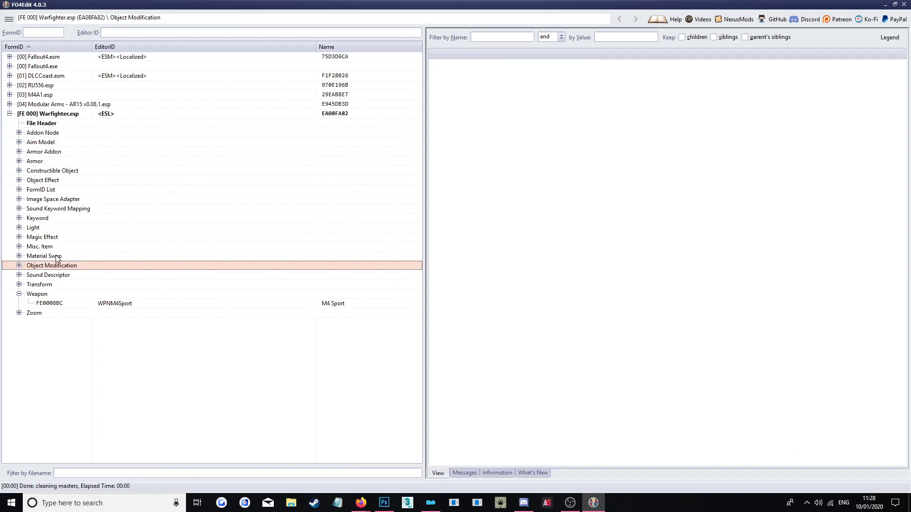
click(46, 247)
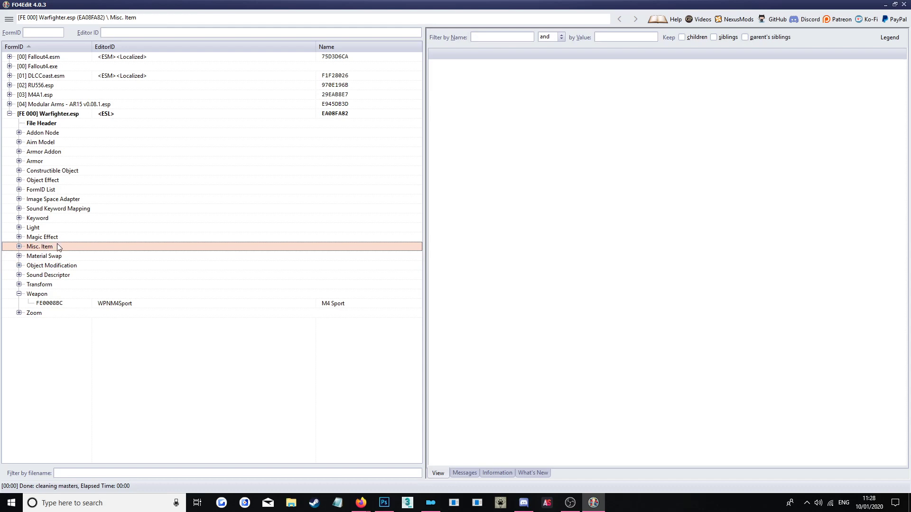
click(41, 170)
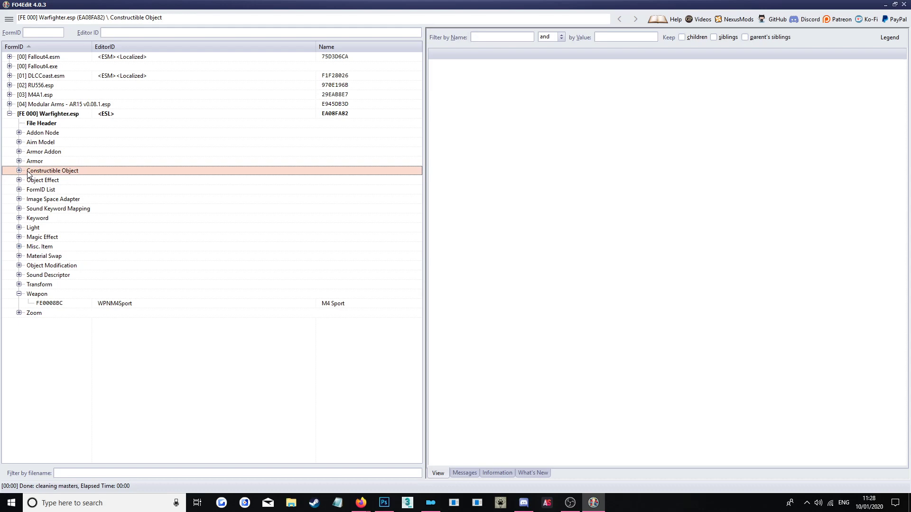
click(19, 171)
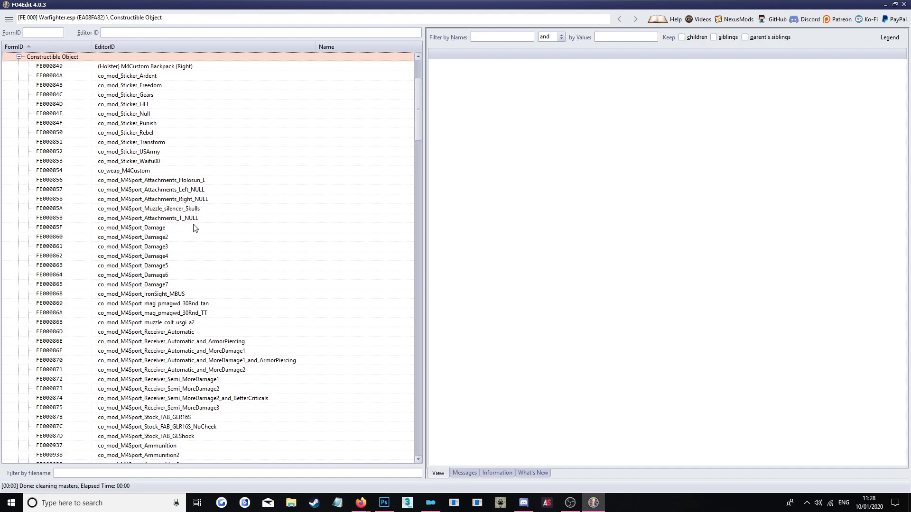
Step: Inspect co_mod_M4Sport_IronSight_MBUS's Nuclear Material, springs and created-mod entries, then collapse the group
click(174, 295)
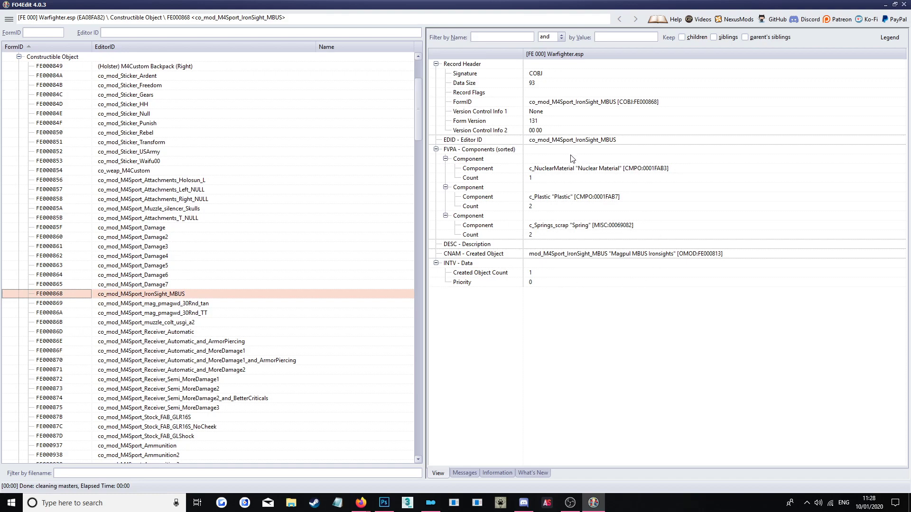
click(560, 168)
click(567, 191)
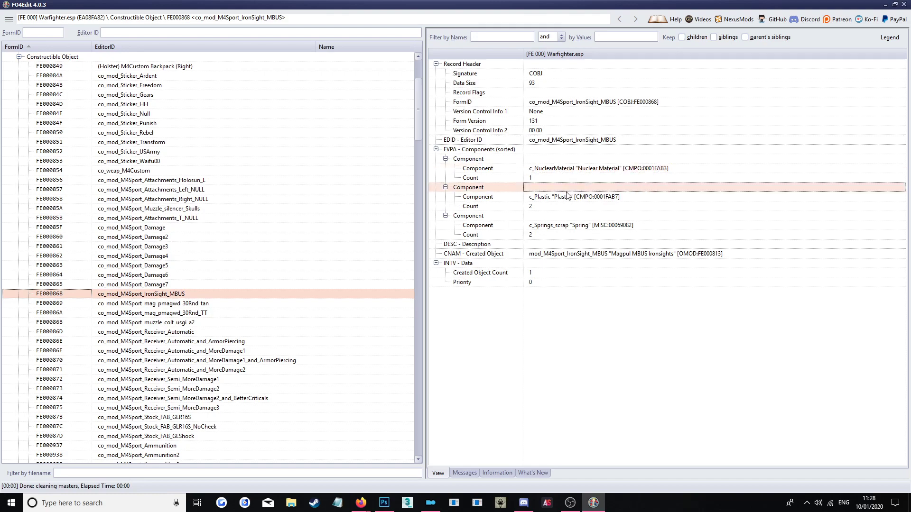
click(568, 227)
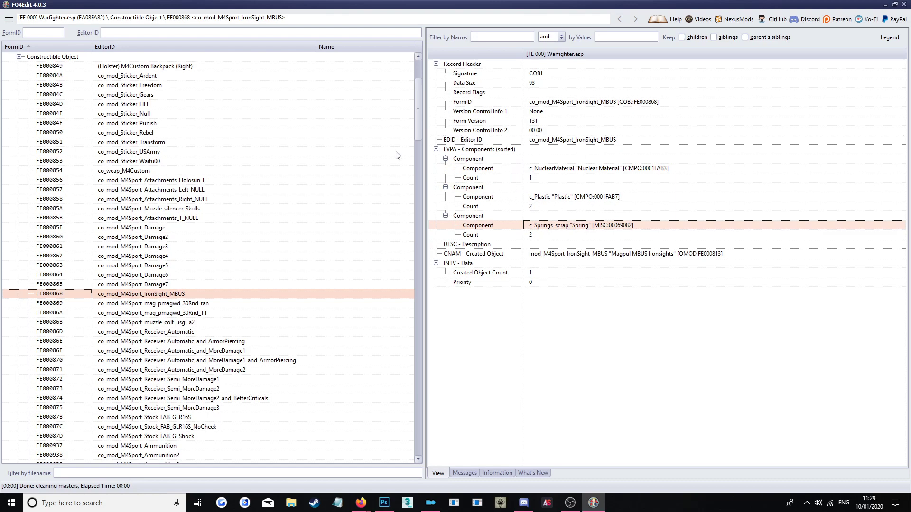
click(555, 255)
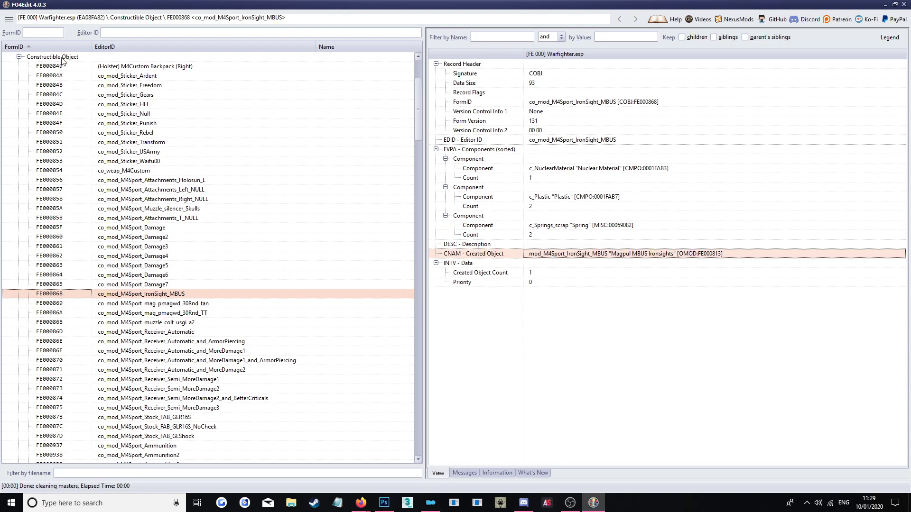
click(19, 57)
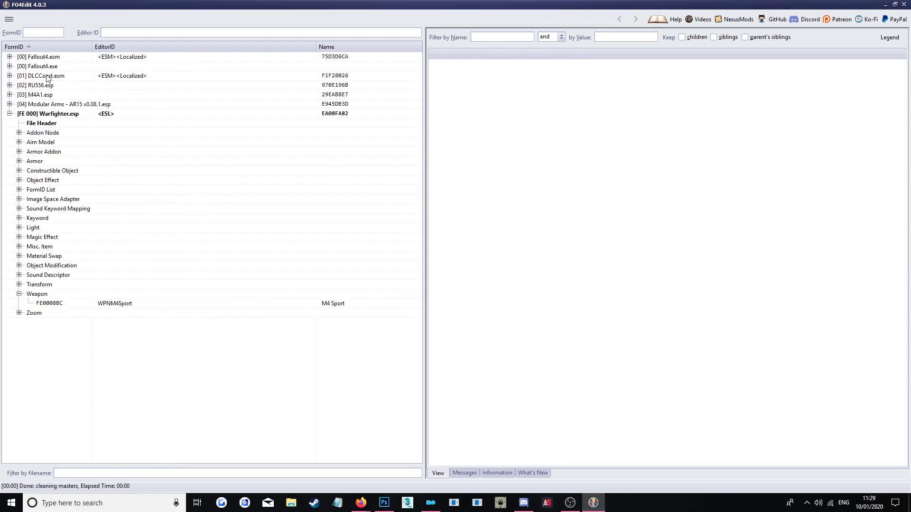
Step: Open Magpul MBUS Ironsights FE000813 and list its referencing records: WPNM4Sport and its recipe
click(19, 266)
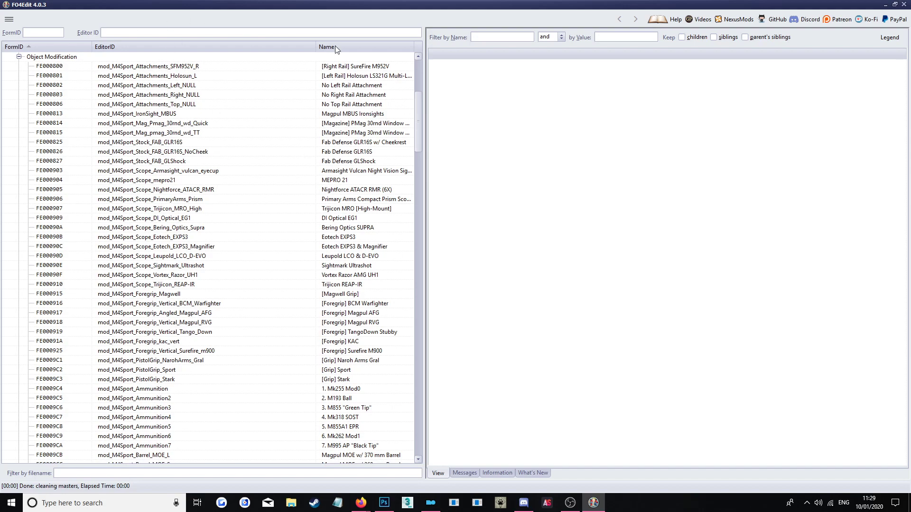
click(157, 115)
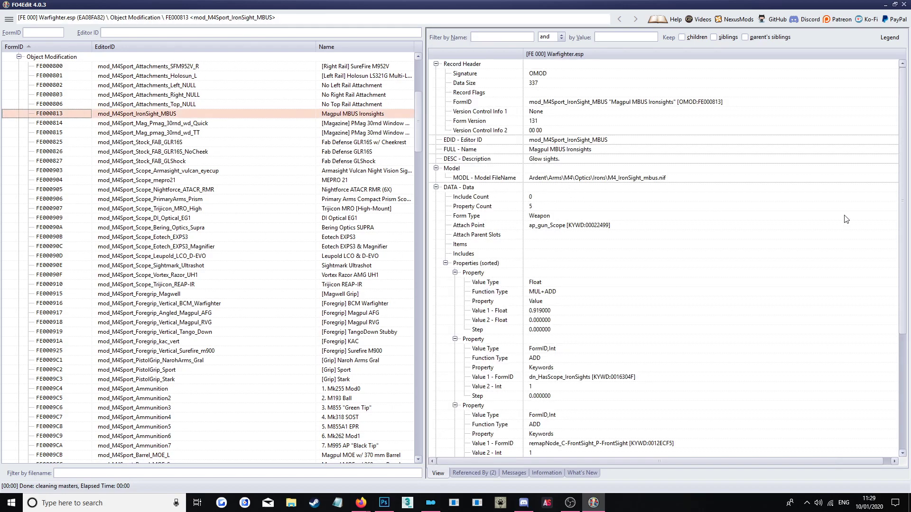
click(473, 473)
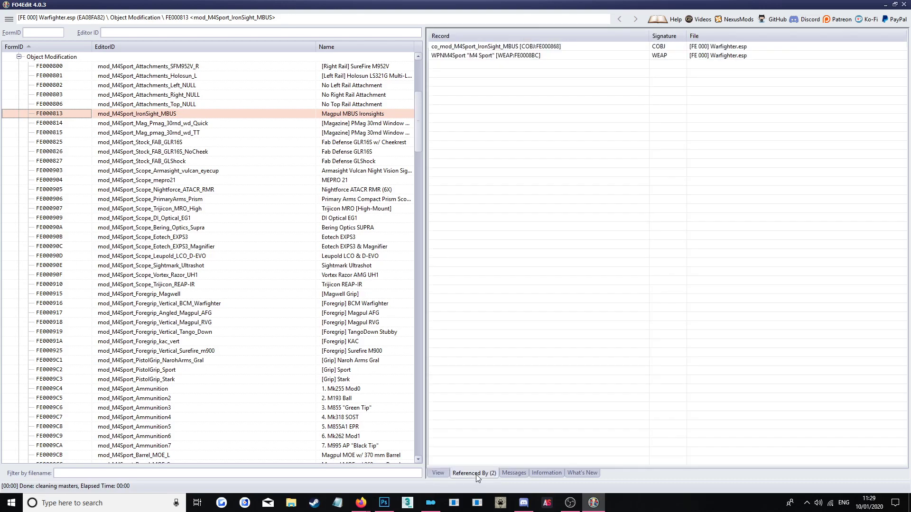
click(464, 56)
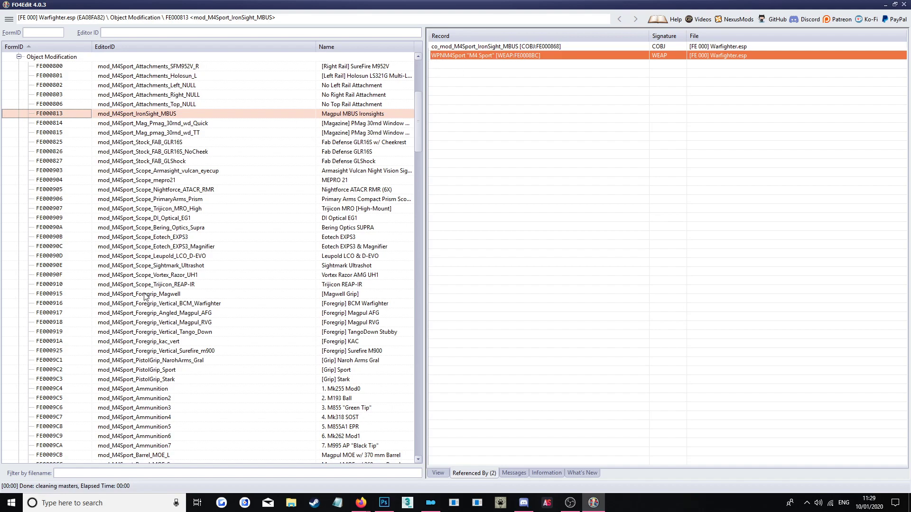
click(482, 48)
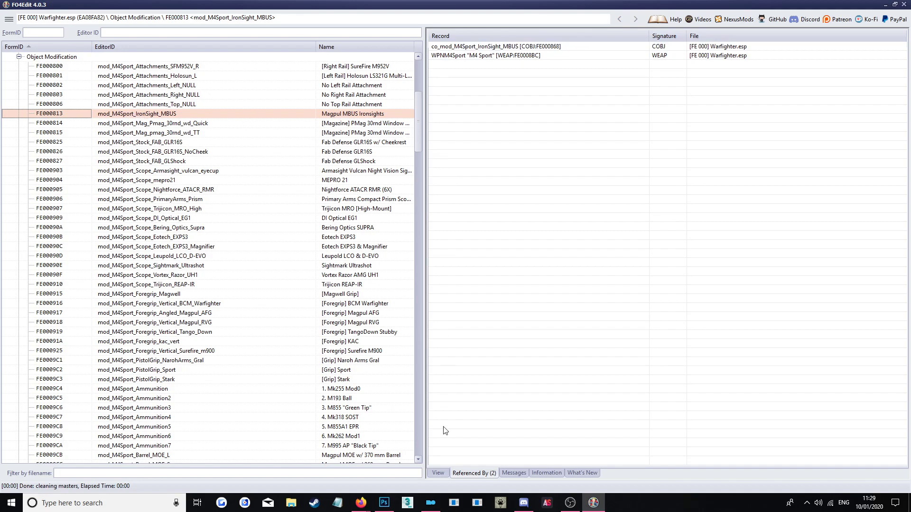
Step: Back in the record view, check the mod's LNAM - Loose Mod link
click(438, 473)
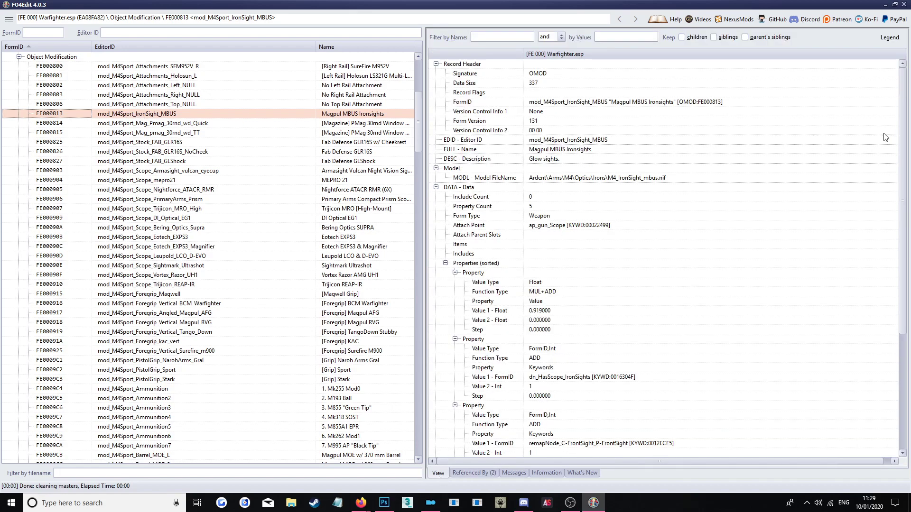
scroll(902, 150, down, 6)
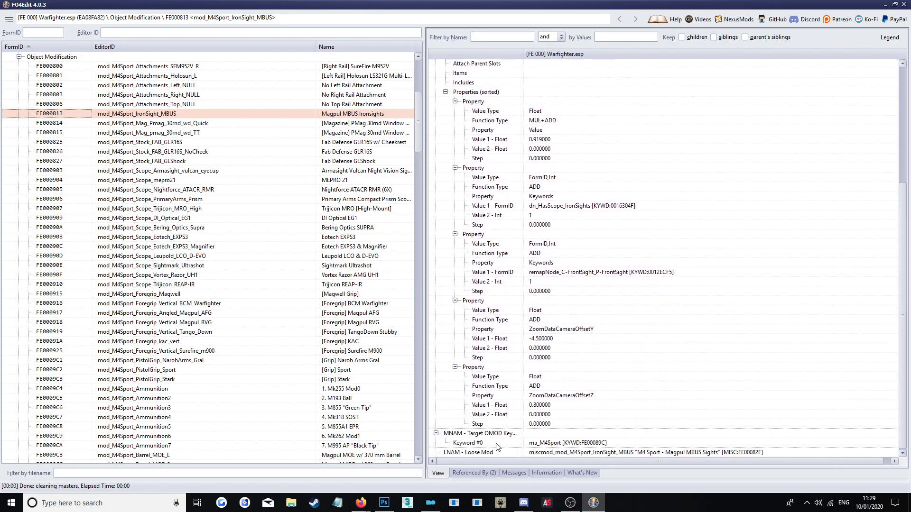
click(549, 456)
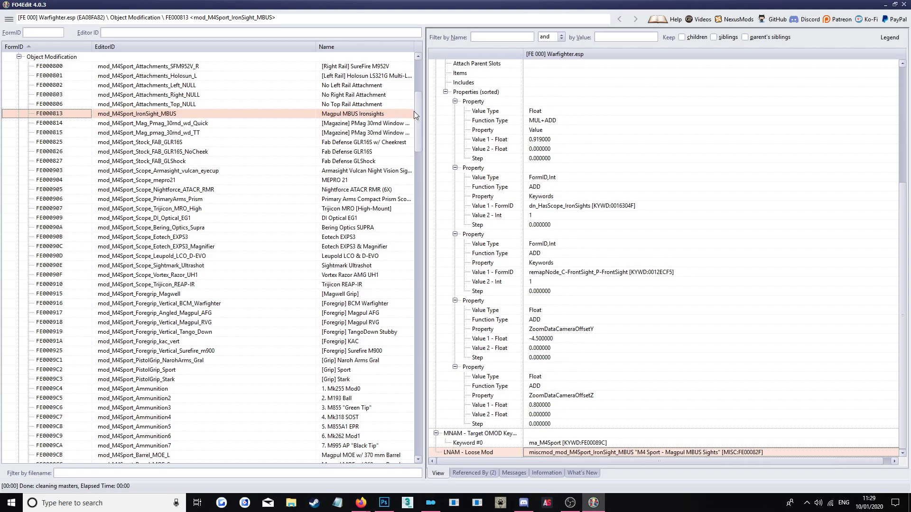
scroll(418, 103, up, 6)
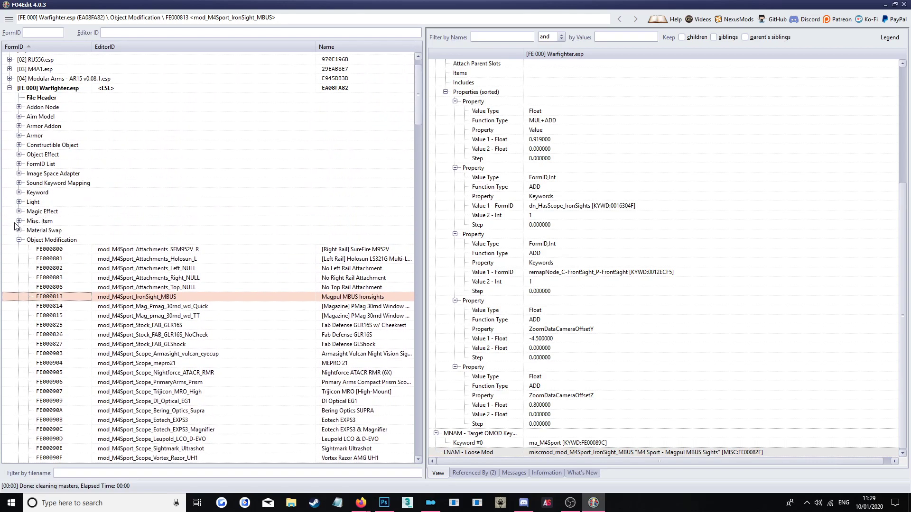
Step: Compare the MBUS loose mod FE00082F (value 20, weight 0.5) with the Nightforce FE000895
click(19, 220)
click(194, 94)
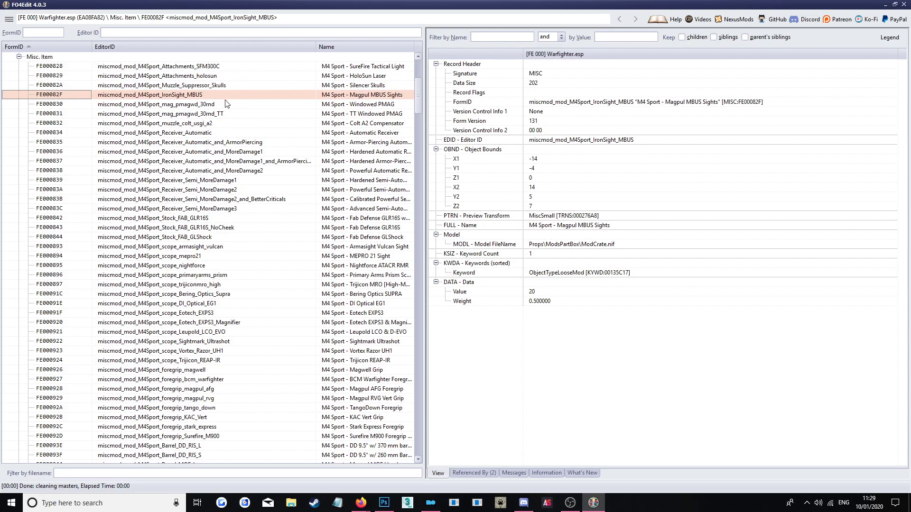
click(199, 265)
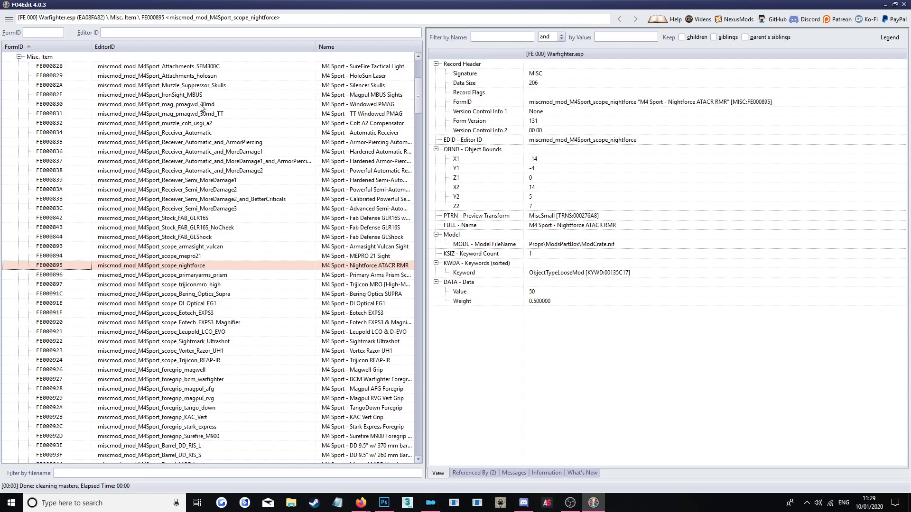
click(388, 95)
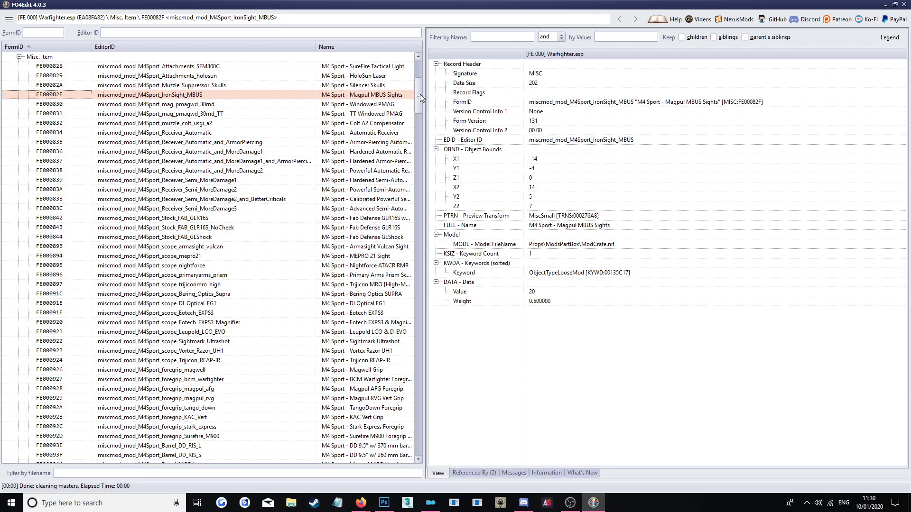
drag(420, 93, 448, 72)
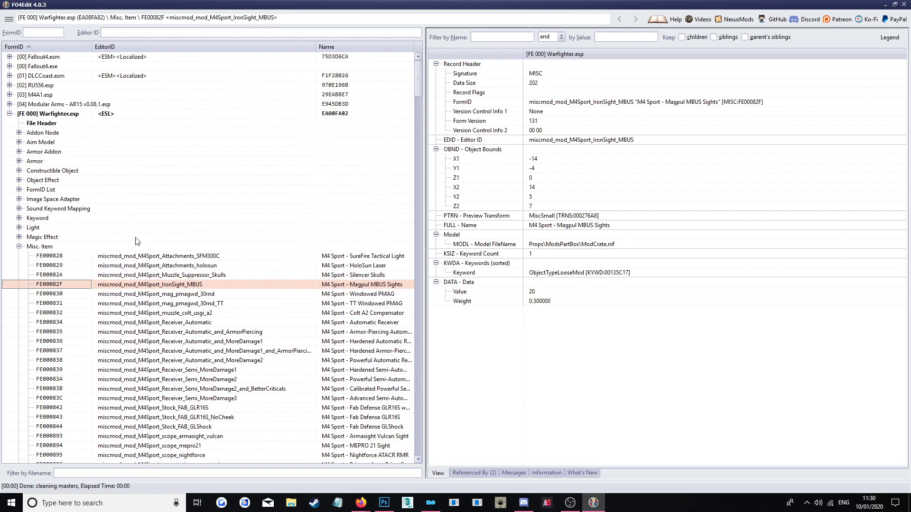
Step: Collapse the expanded groups and expand Warfighter.esp's Constructible Object records
click(19, 246)
click(19, 266)
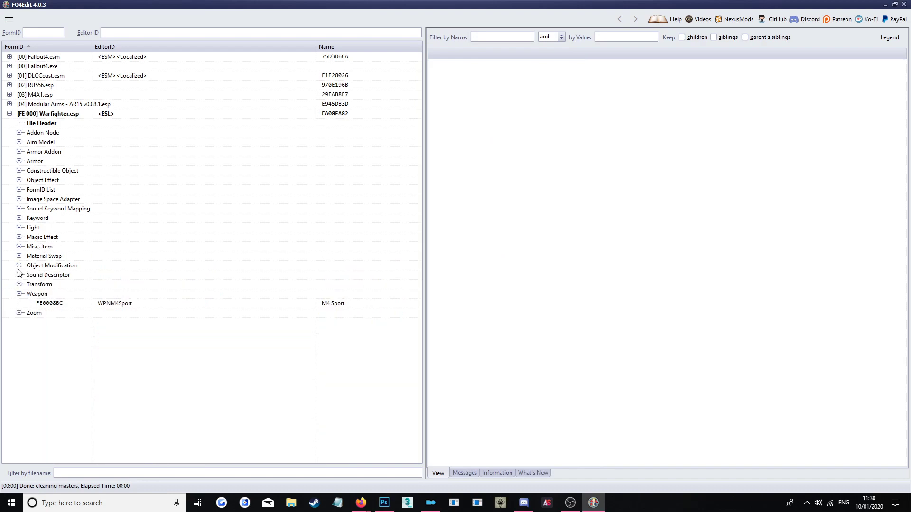
click(59, 268)
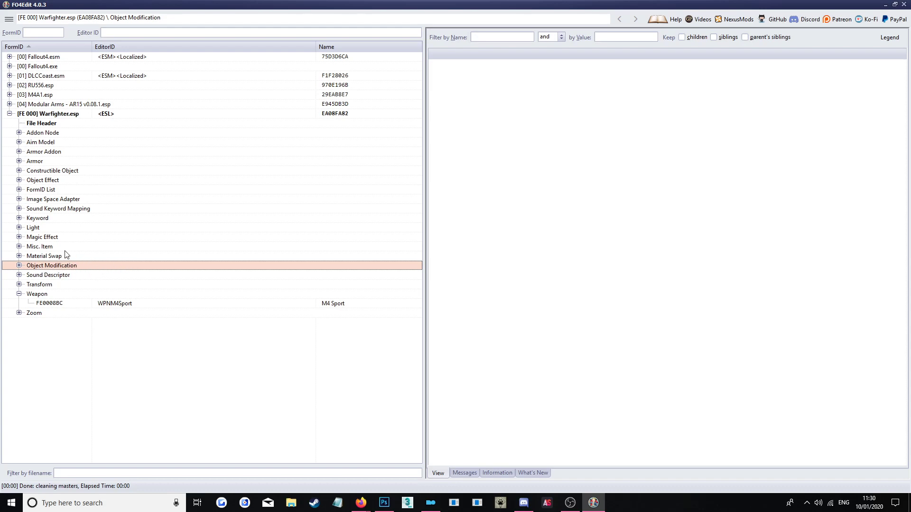
click(53, 245)
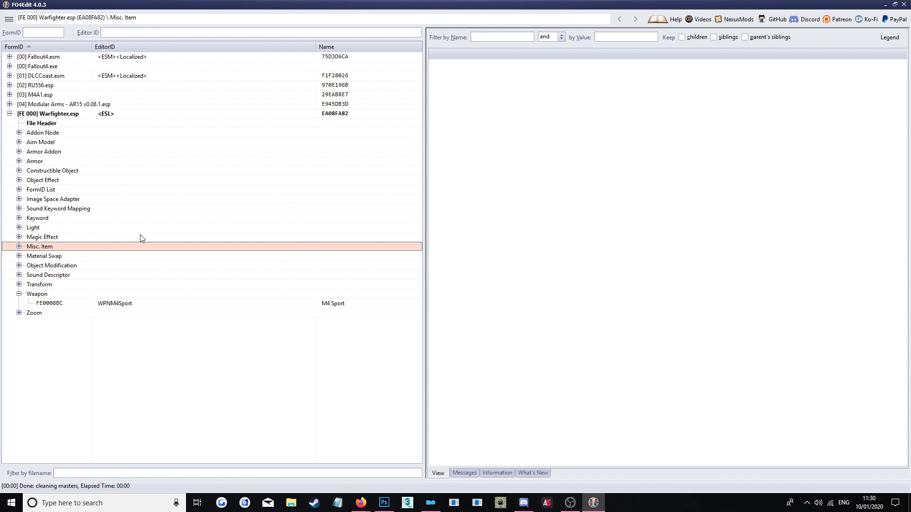
click(58, 171)
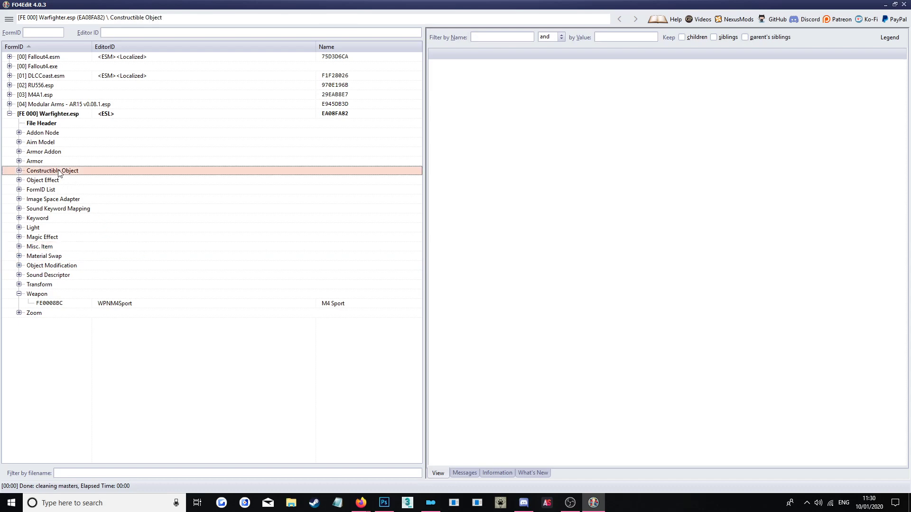
click(19, 171)
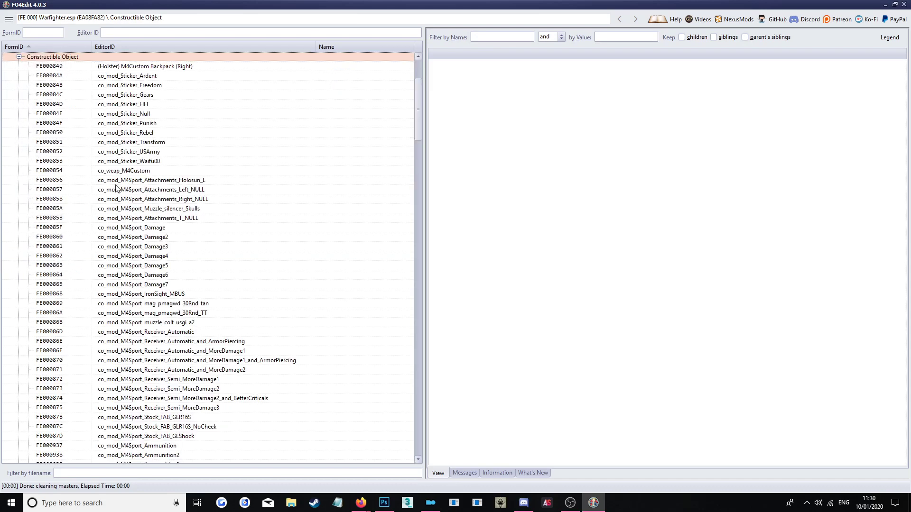
Step: Browse the M4Sport Damage recipes and Receiver_Automatic_and_MoreDamage1's Aluminium and Adhesive components
click(151, 256)
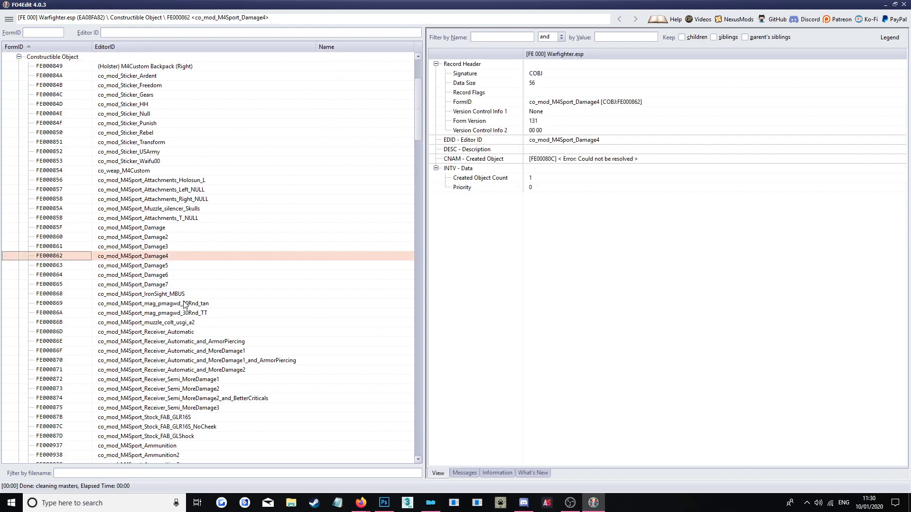
click(166, 247)
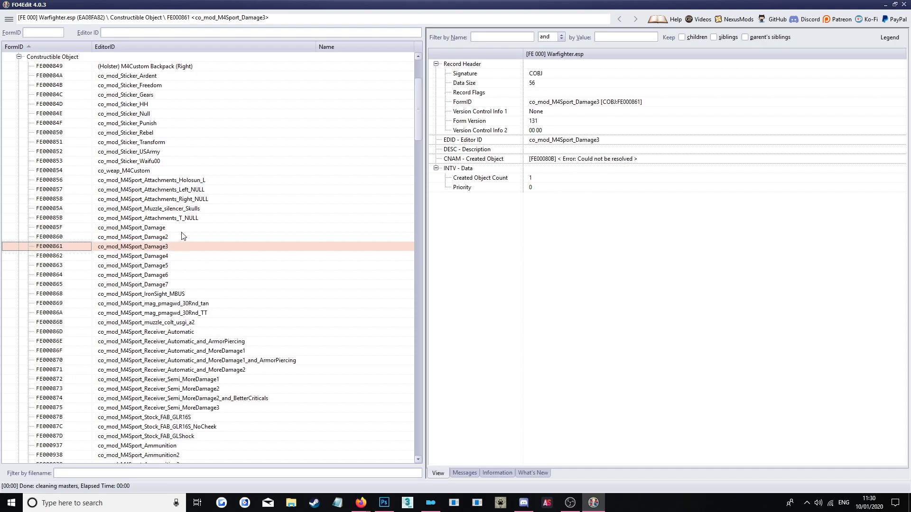
click(188, 228)
click(185, 250)
click(180, 267)
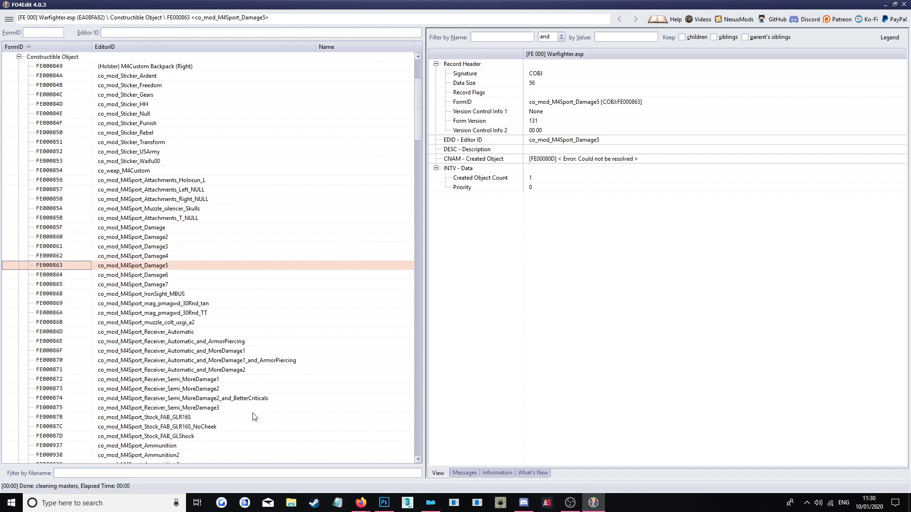
scroll(166, 239, down, 4)
click(184, 238)
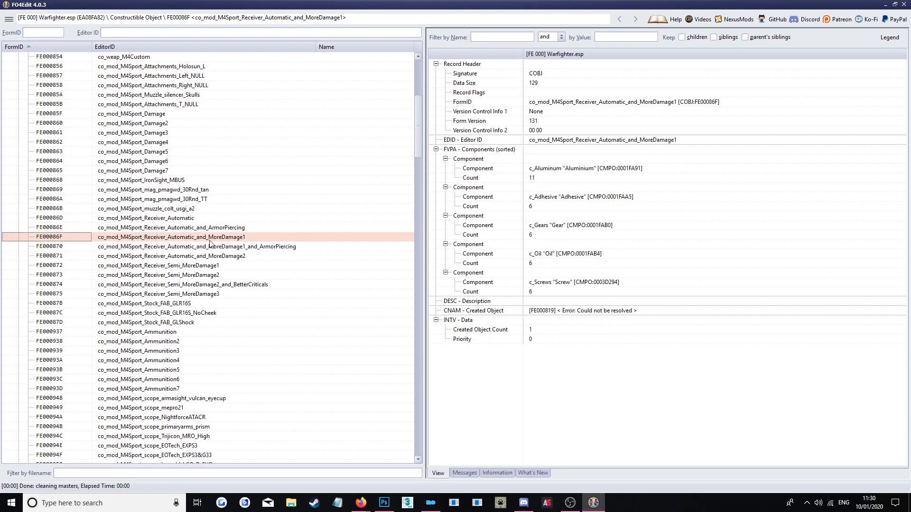
click(549, 170)
click(561, 195)
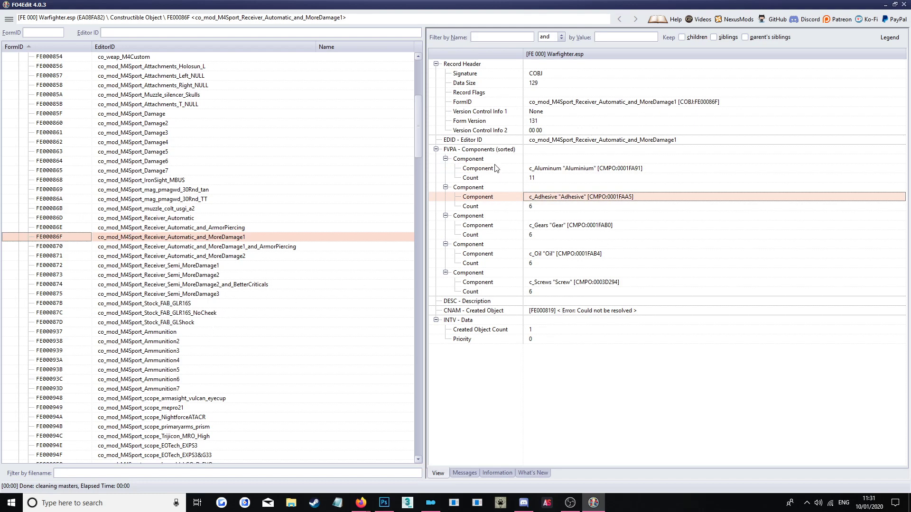
Step: Show the co_mod_M4Sport_scope_mepro21 recipe and its MEPRO 21 created object
scroll(220, 283, down, 5)
click(185, 226)
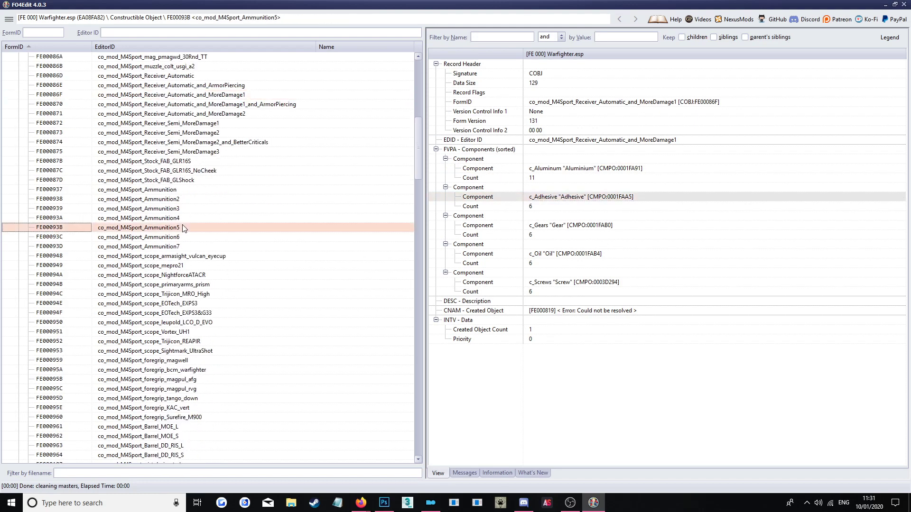
click(194, 264)
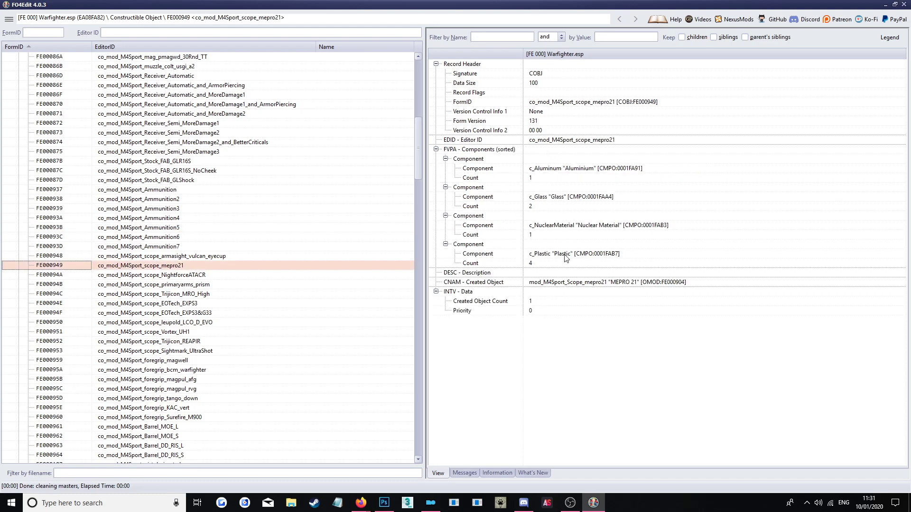
click(593, 285)
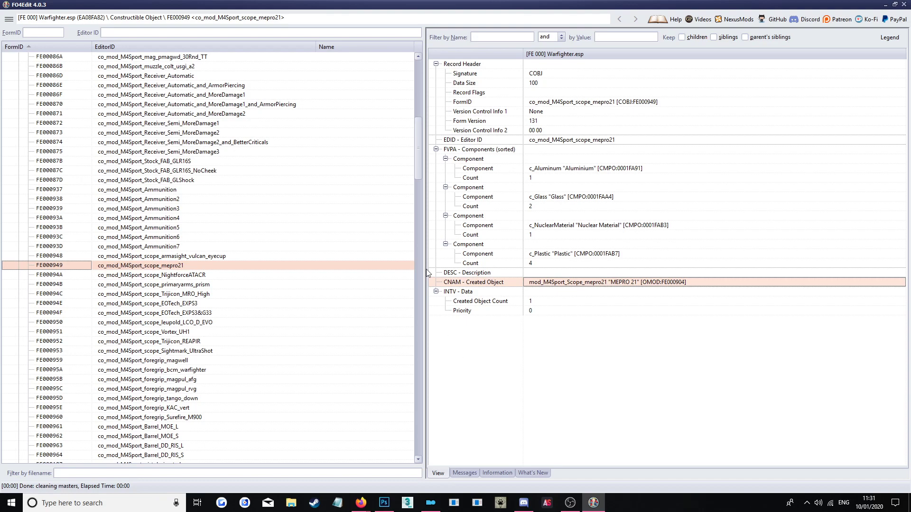
Step: Open the mod_M4Sport_Scope_Vortex_Razor_UH1 record from the Object Modification group
drag(419, 157, 417, 105)
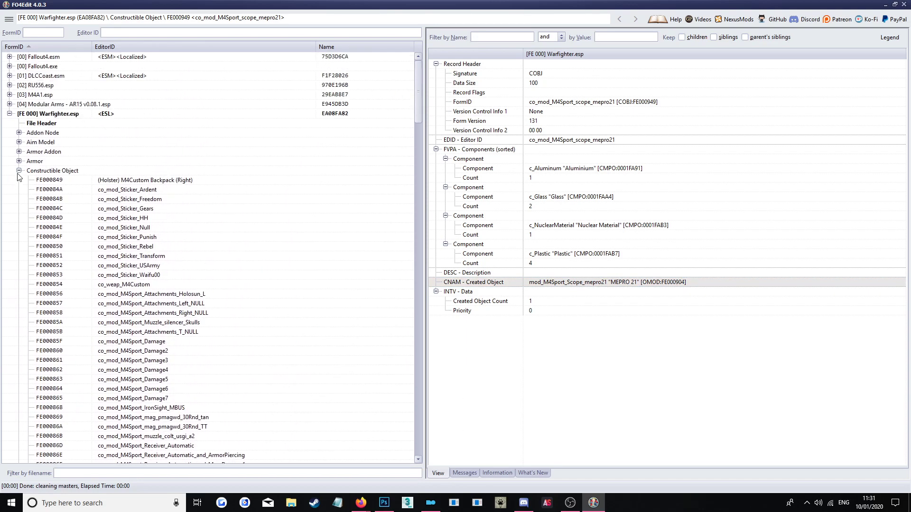
click(19, 170)
click(19, 266)
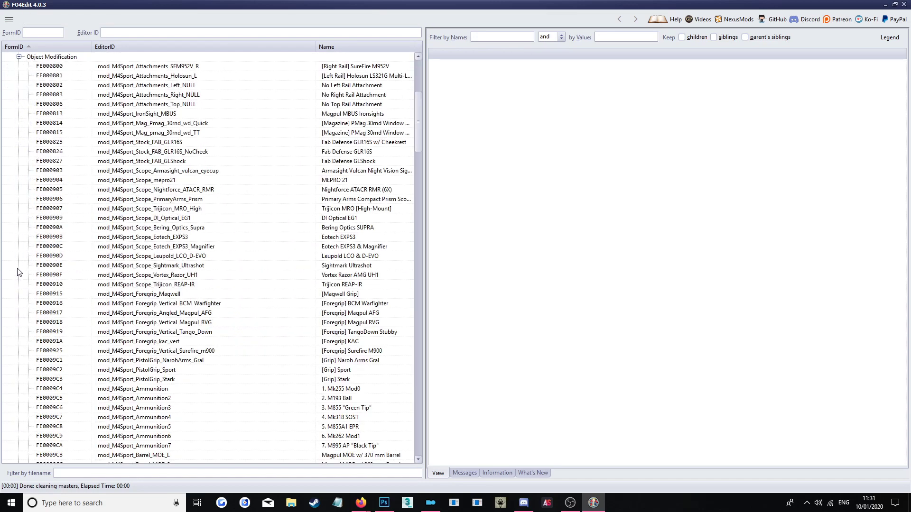
click(208, 277)
scroll(904, 142, down, 1)
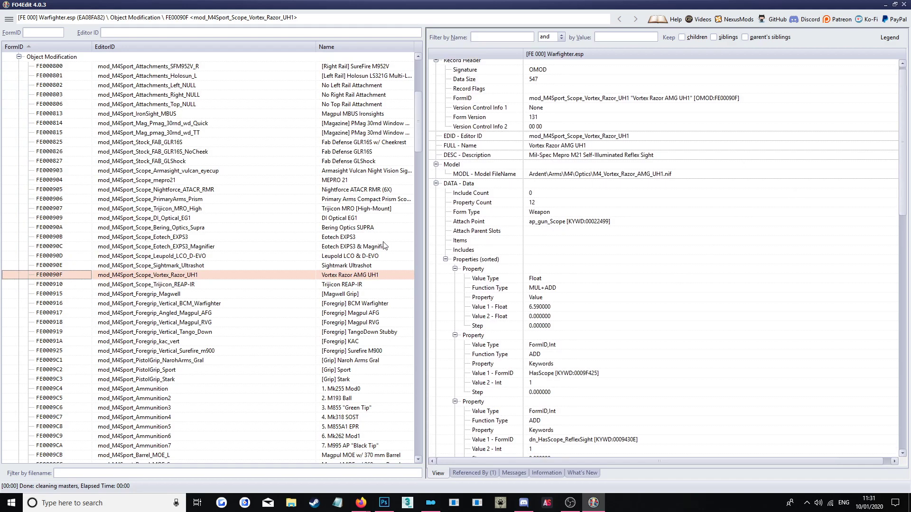
drag(905, 163, 909, 307)
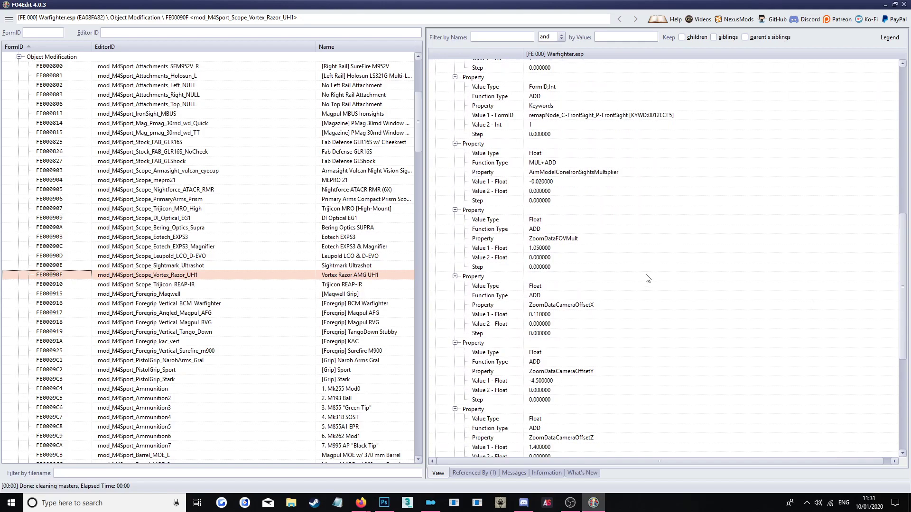
Step: Review the zoom properties: FOVMult 1.05, CameraOffsetX 0.11, CameraOffsetY -4.5, CameraOffsetZ
click(530, 250)
scroll(678, 311, down, 3)
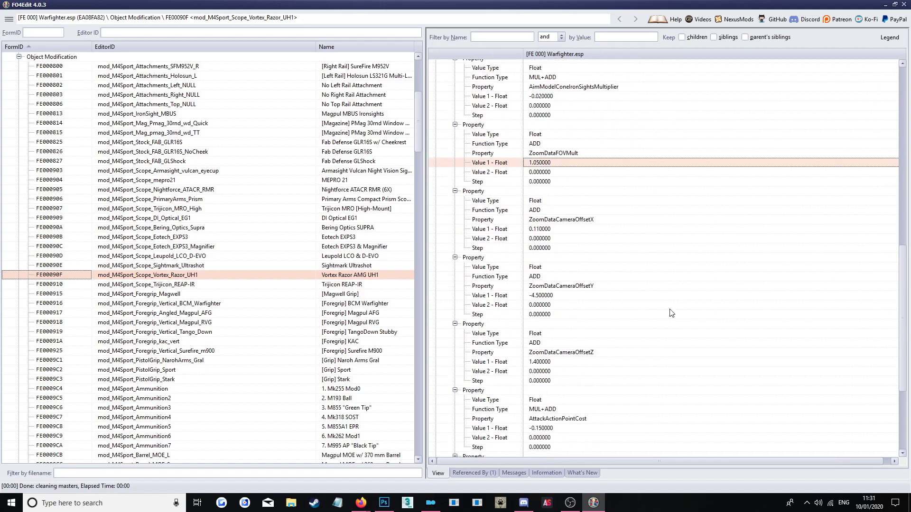
click(564, 231)
click(565, 296)
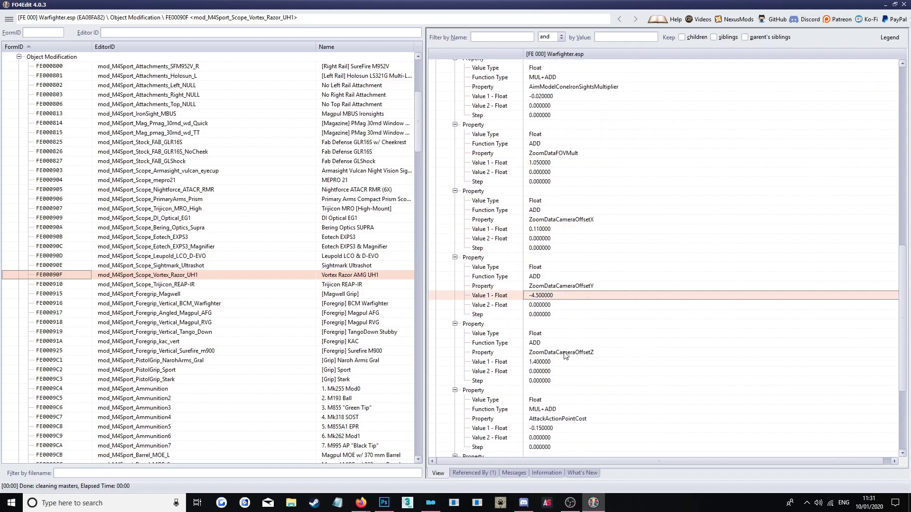
click(558, 364)
click(553, 300)
click(558, 227)
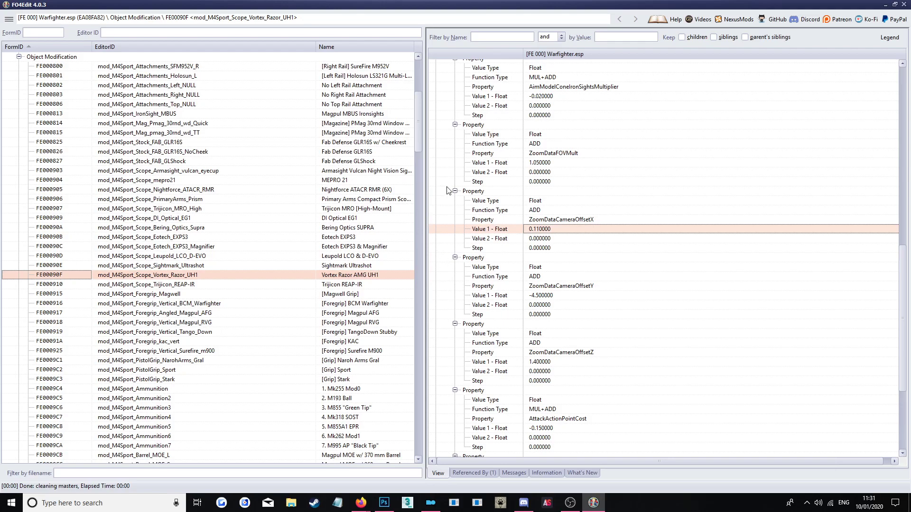
Step: Review the Keywords properties: remapNode front sight, dn_HasScope_ReflexSight and HasScope
click(417, 131)
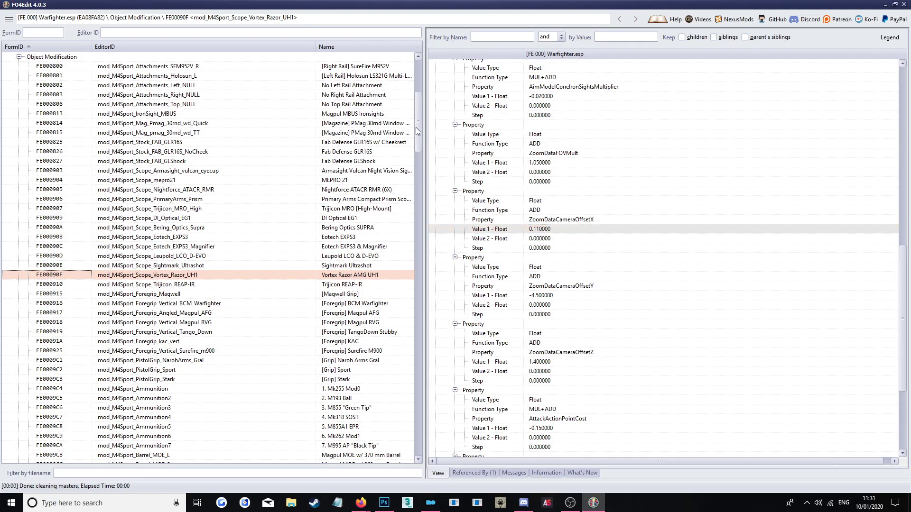
drag(417, 131, 428, 114)
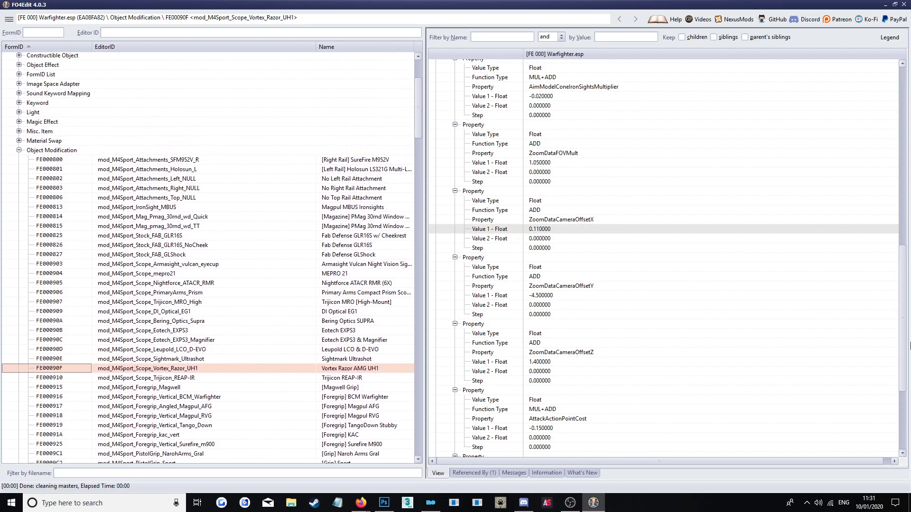
drag(903, 358, 905, 236)
click(579, 352)
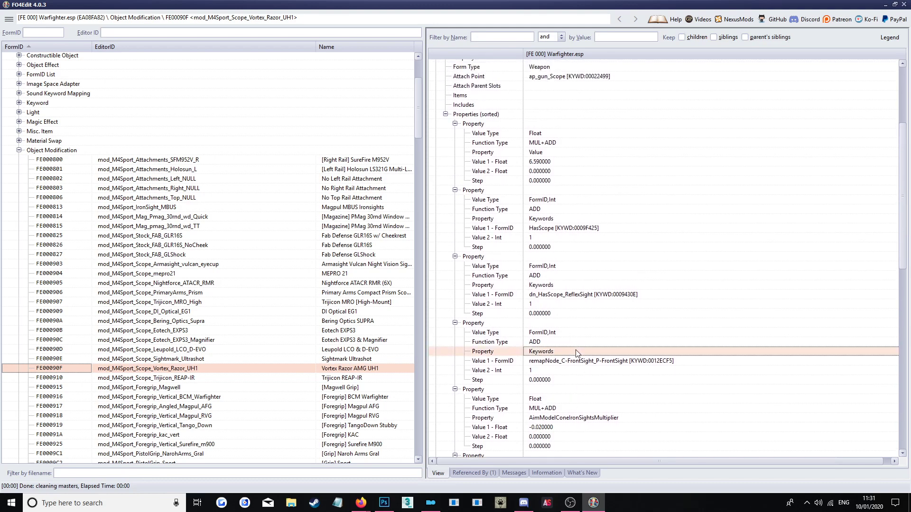
click(589, 361)
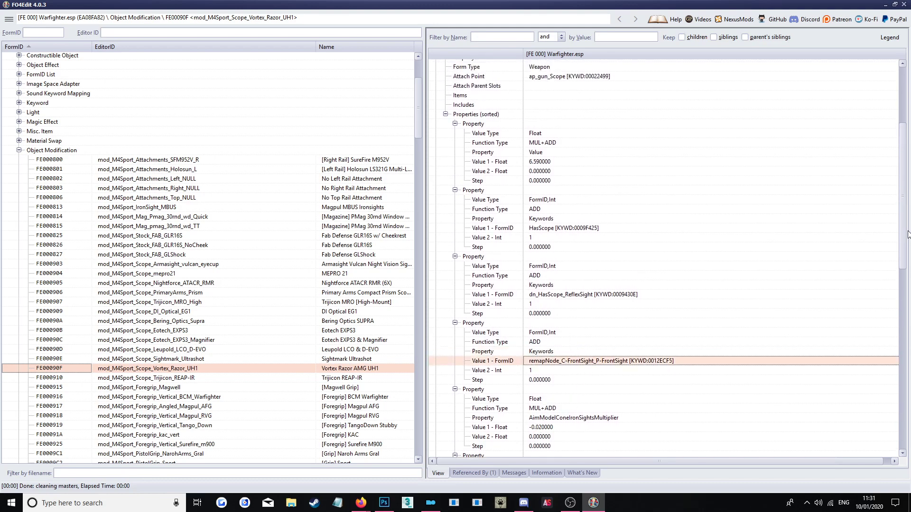
scroll(633, 336, down, 1)
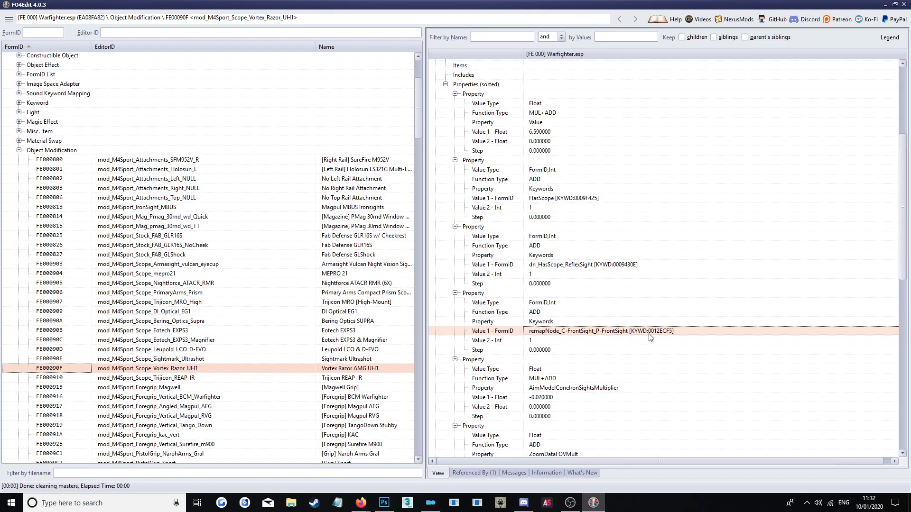
click(593, 265)
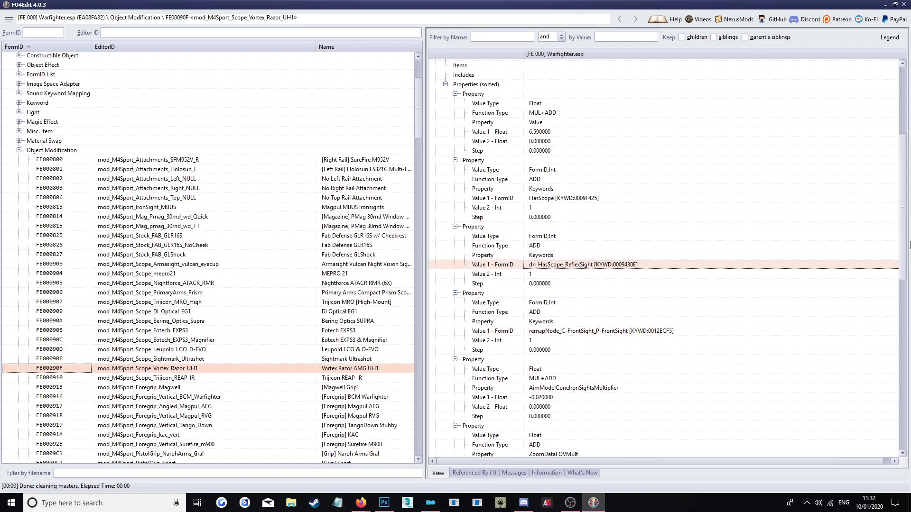
scroll(908, 228, up, 2)
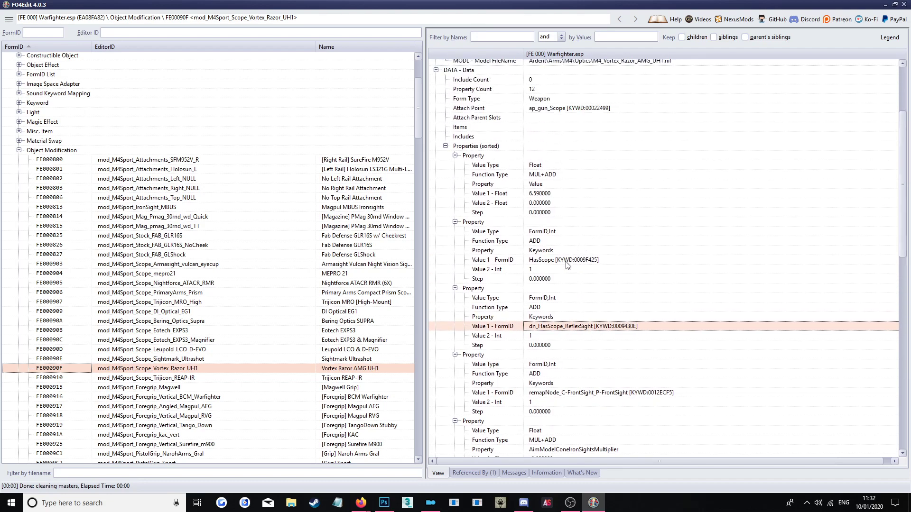
click(588, 250)
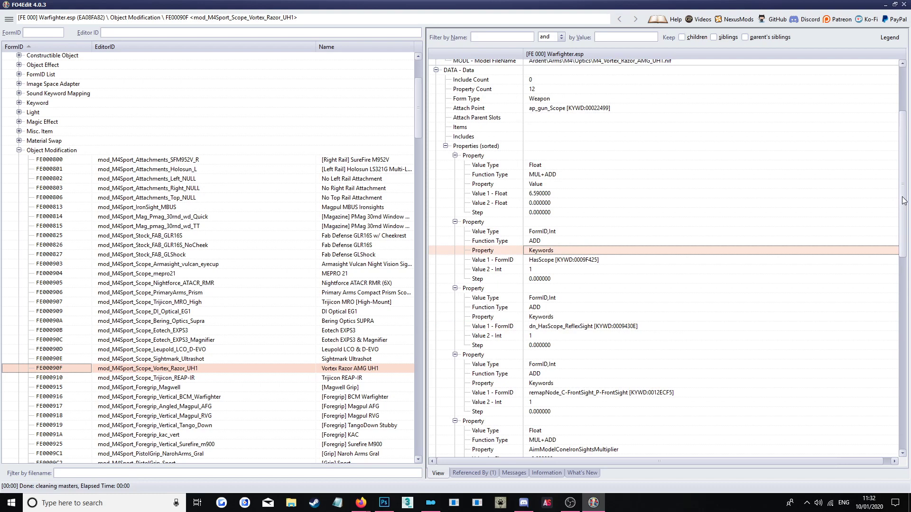
scroll(904, 200, down, 1)
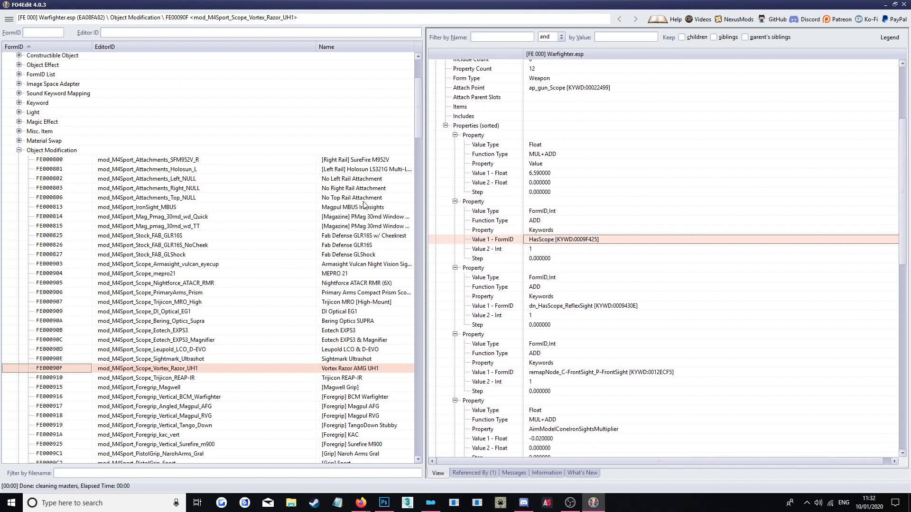
click(717, 164)
drag(909, 145, 910, 101)
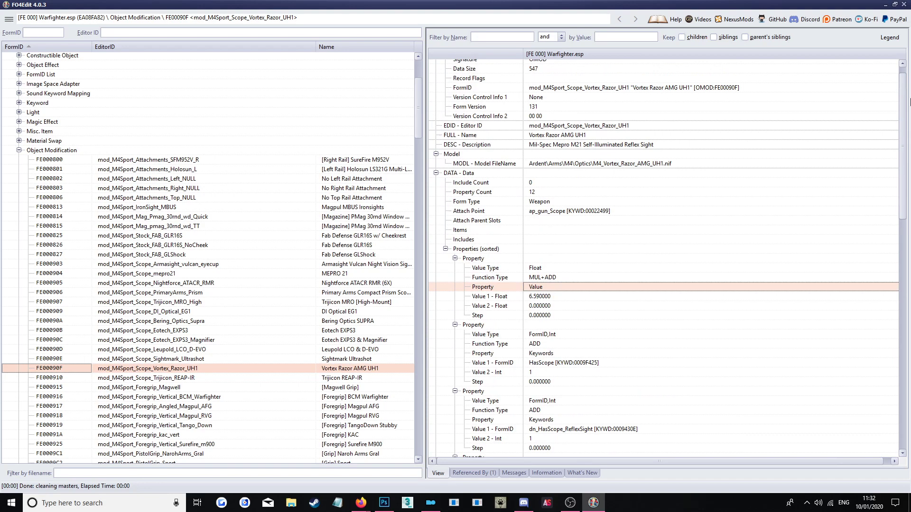
Step: Check the scope's ap_gun_Scope attach point, then view the mod_M4Sport_Receiver_Tier1 record
click(566, 215)
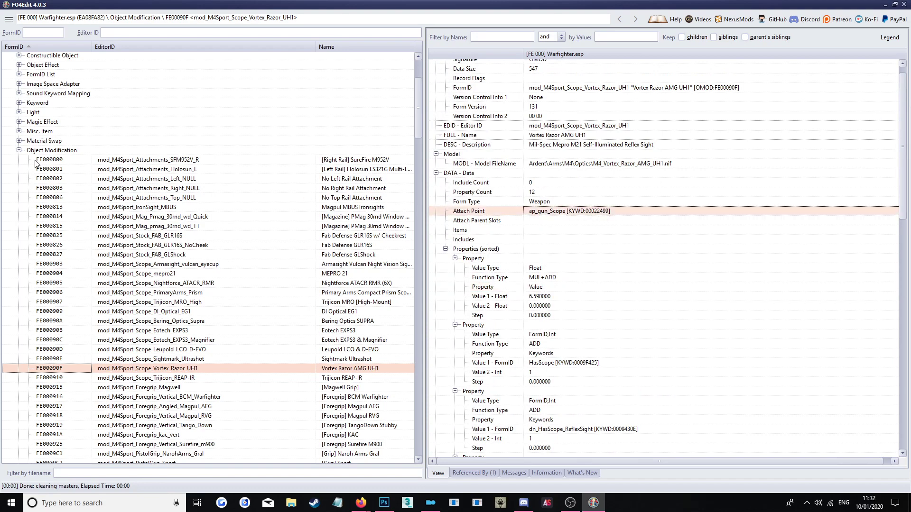
drag(418, 115, 406, 428)
click(207, 359)
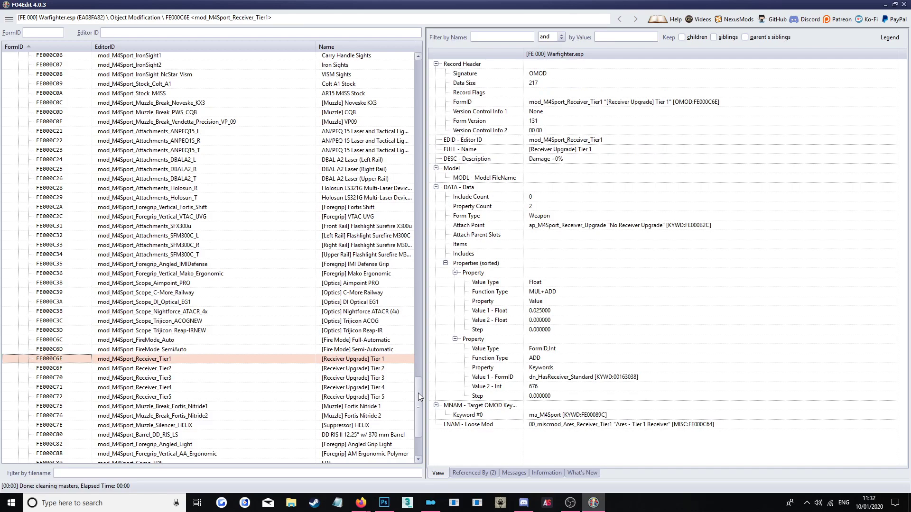
drag(418, 393, 475, 304)
Step: Sort records by EditorID and show mod_M4Sport_Receiver_Upper_LonestarTX15
click(223, 46)
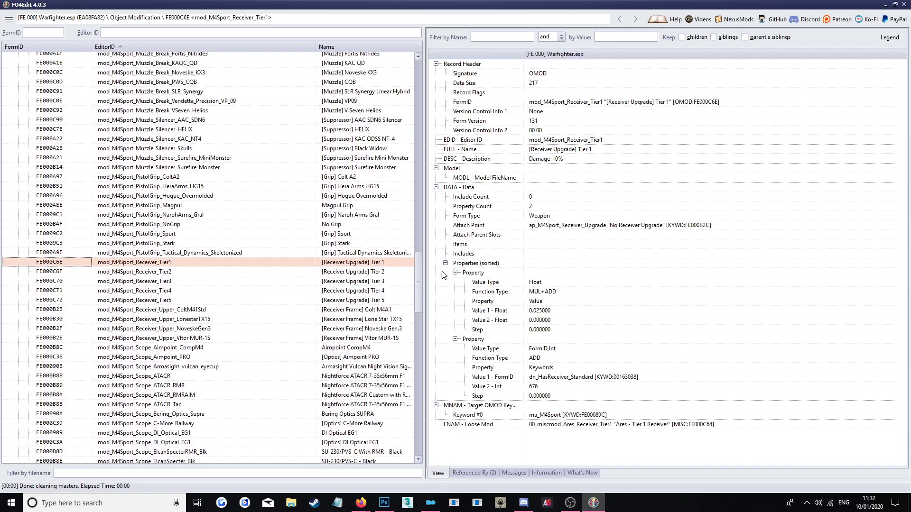
scroll(416, 276, up, 1)
click(190, 339)
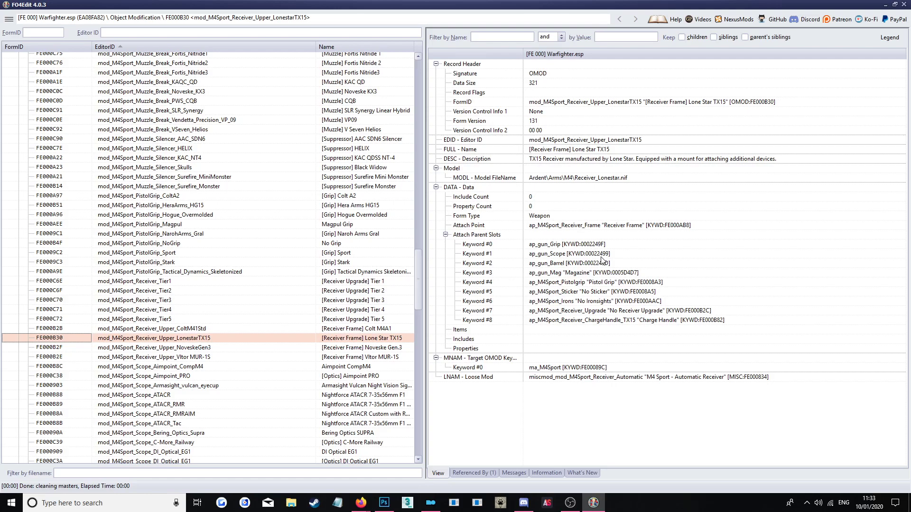
Step: Inspect the receiver's attach parent slots Keyword #6, #5 sticker and #4 pistol grip
click(605, 301)
click(664, 293)
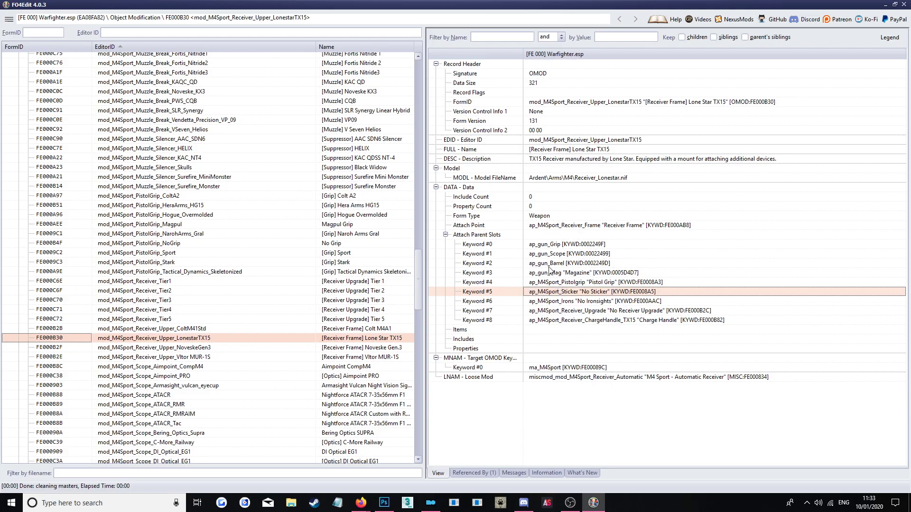
click(551, 283)
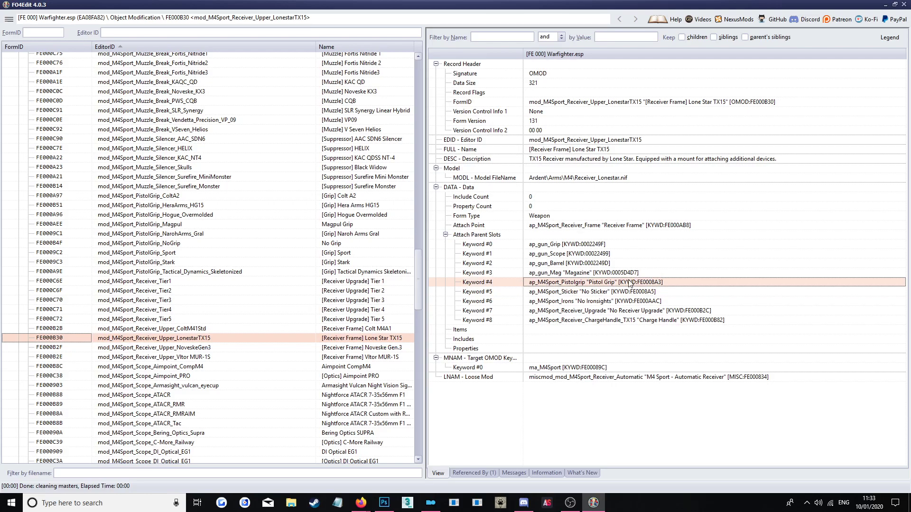
click(417, 295)
drag(418, 293, 436, 302)
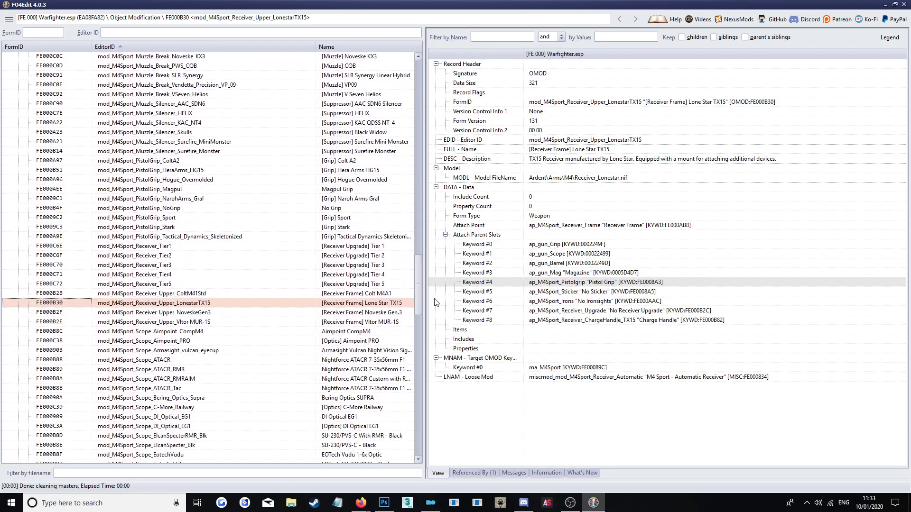
Step: Check that PistolGrip_Sport's attach point is ap_M4Sport_Pistolgrip
click(174, 209)
click(221, 217)
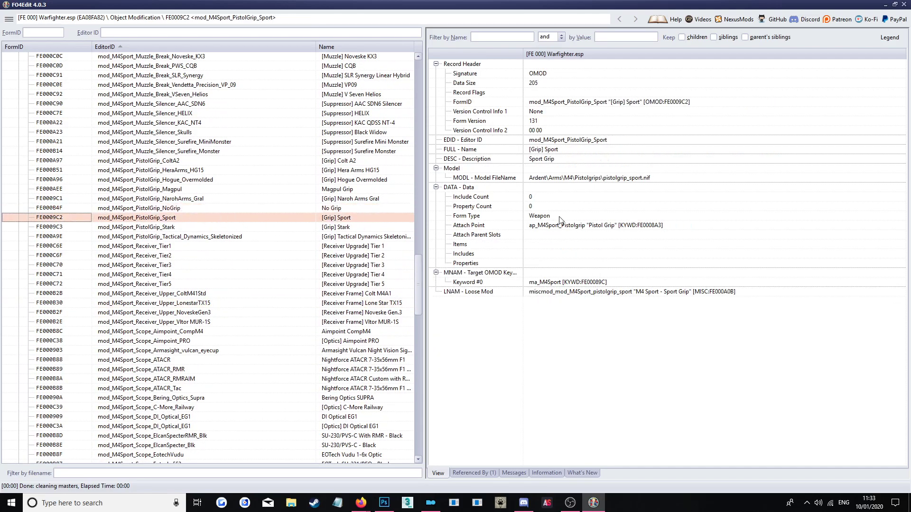
click(570, 227)
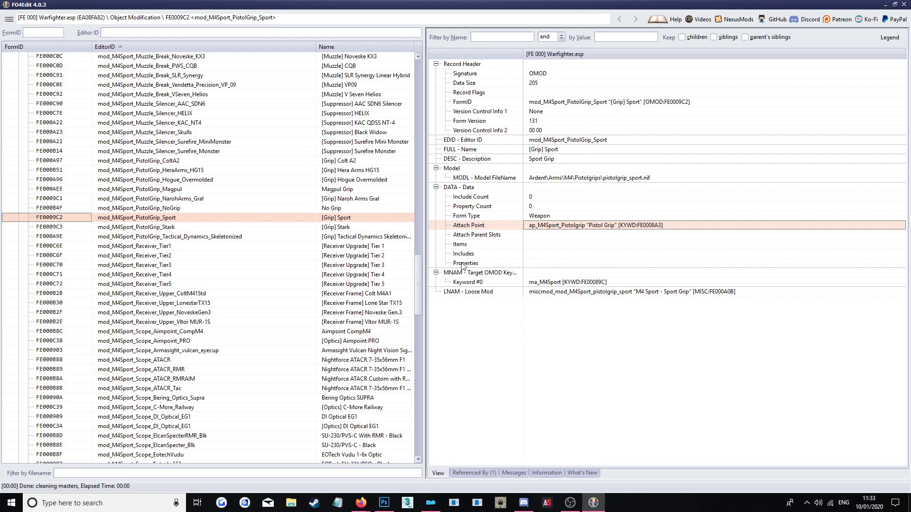
drag(416, 282, 340, 109)
Step: Collapse Object Modification and Weapon, dismiss the unsaved notice, and view ZM_M4A1 zoom
click(19, 205)
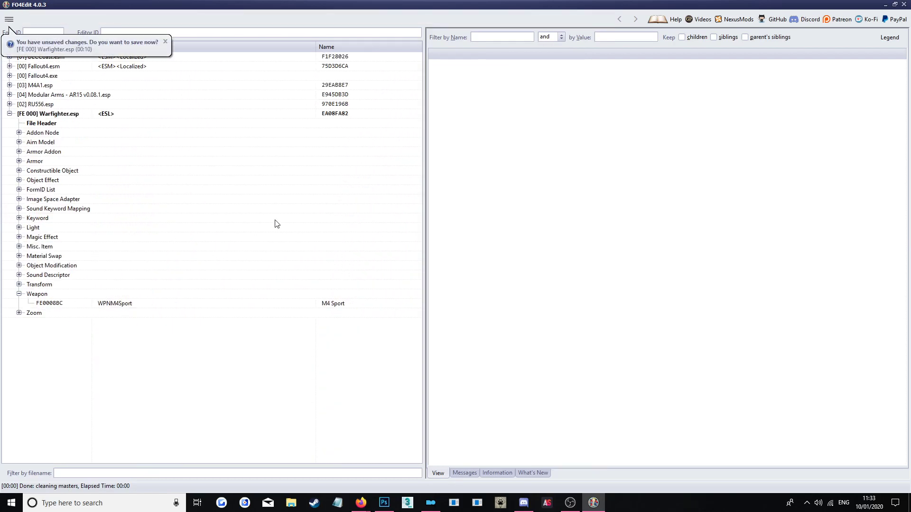
click(165, 42)
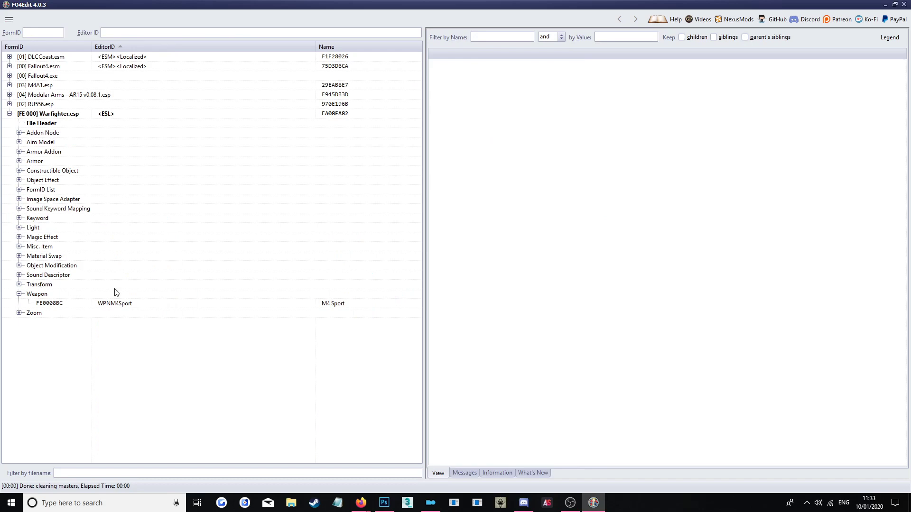
click(19, 294)
click(19, 303)
click(73, 313)
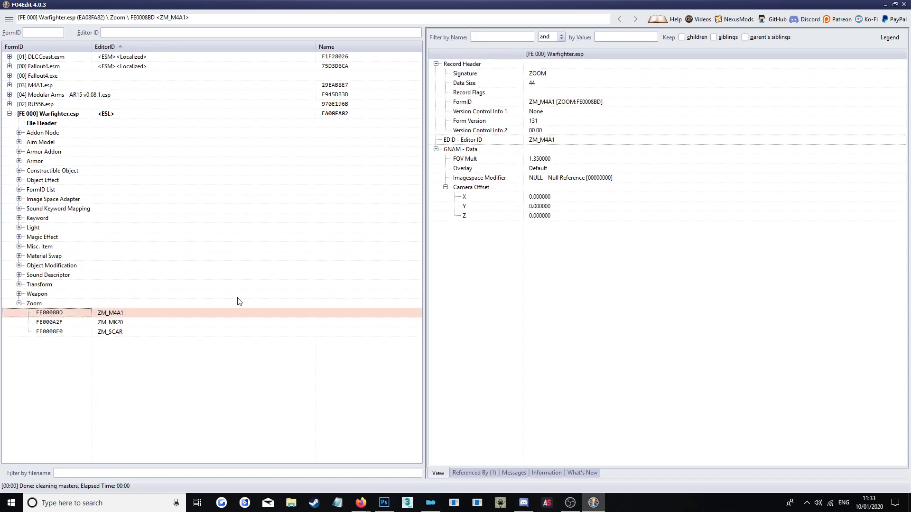
click(19, 303)
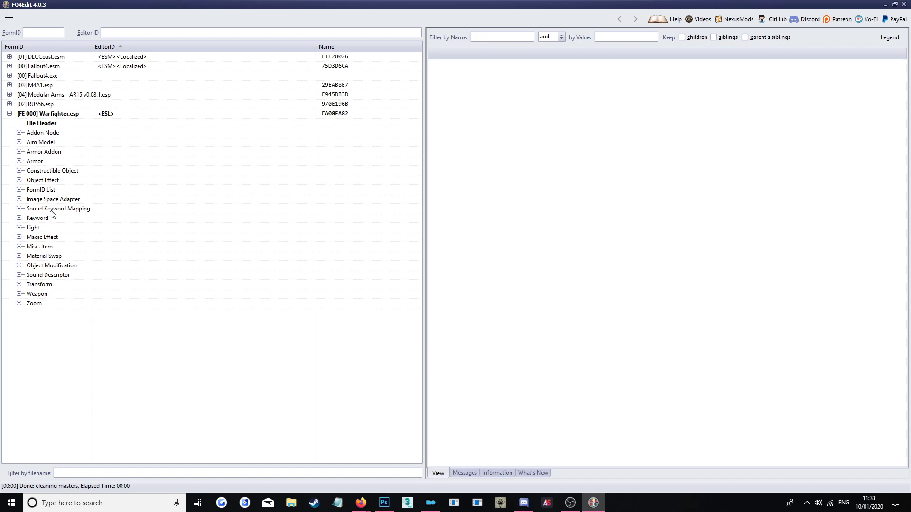
Step: Show the File Header, then peek into the Keyword, Sound Keyword Mapping and Image Space Adapter groups
click(55, 125)
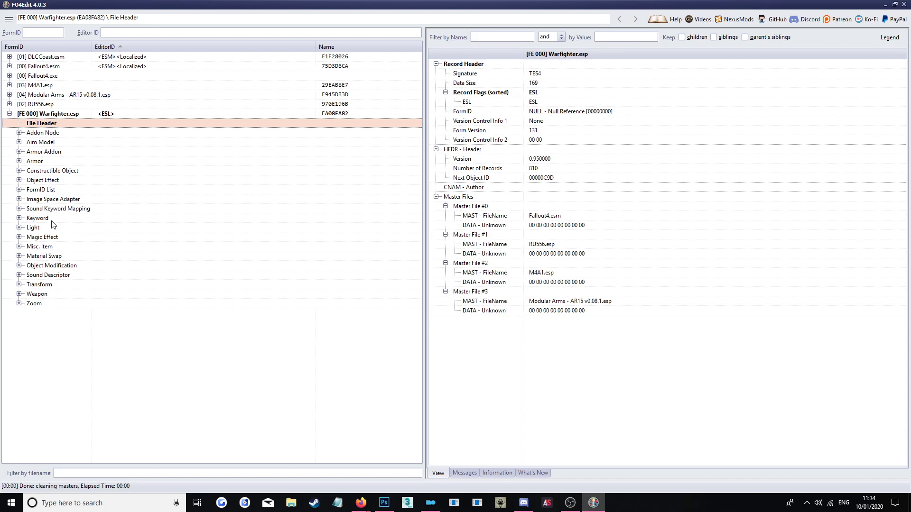
click(18, 218)
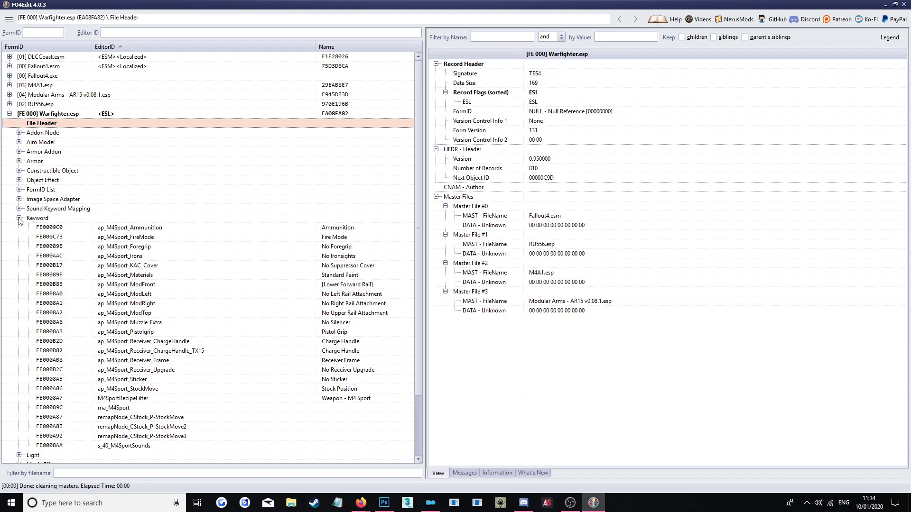
click(19, 218)
double_click(18, 208)
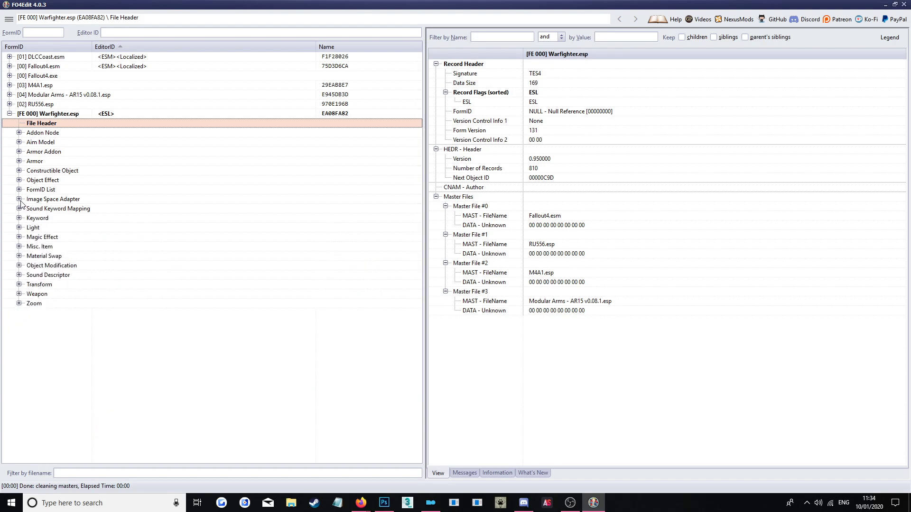
click(19, 199)
click(19, 200)
Step: View do_ModMenuSlotKeywordList in FormID List, peek at Object Effect, and return to File Header
click(19, 190)
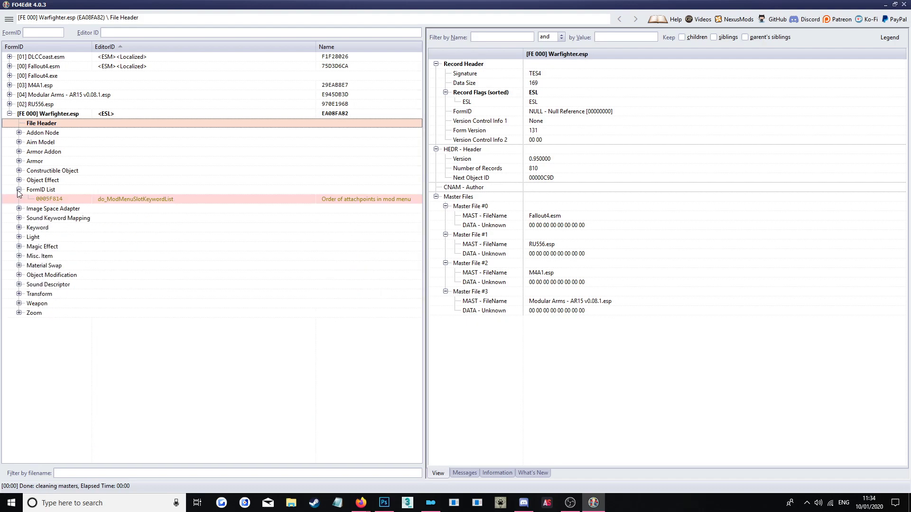
click(213, 200)
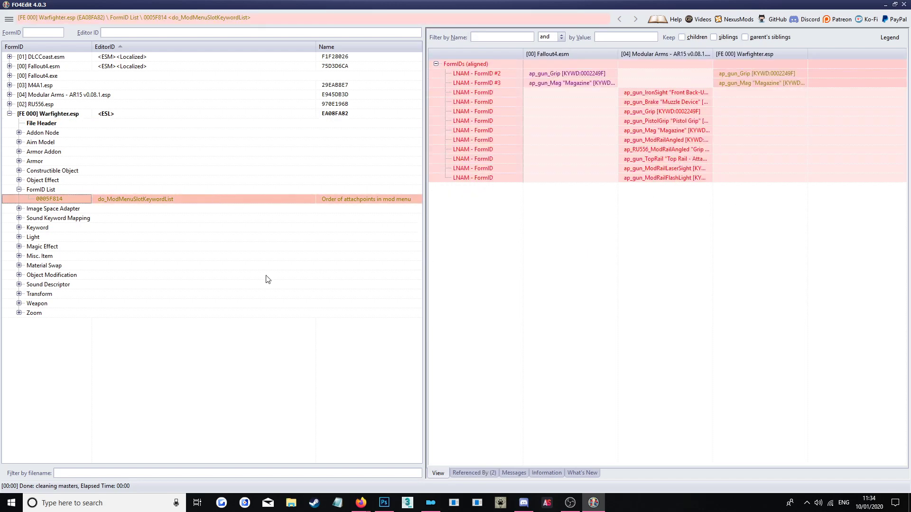
click(19, 190)
click(19, 180)
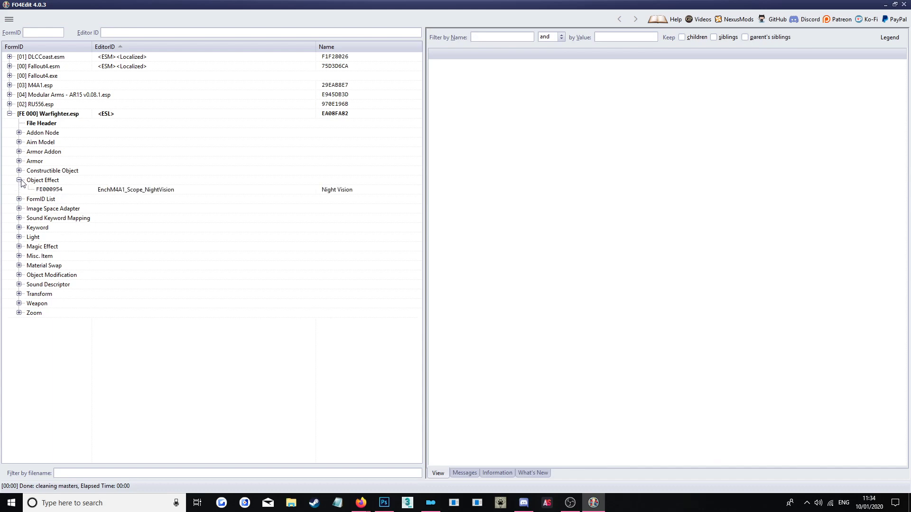
click(19, 180)
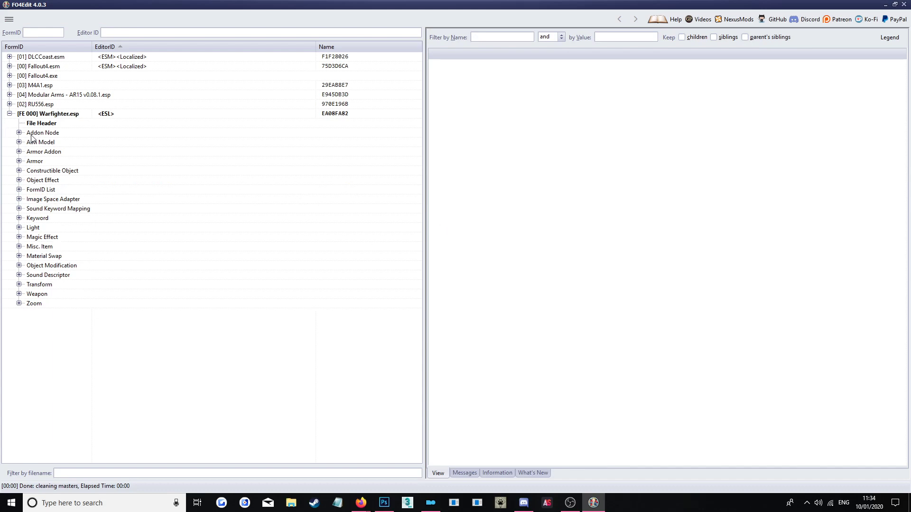
click(46, 123)
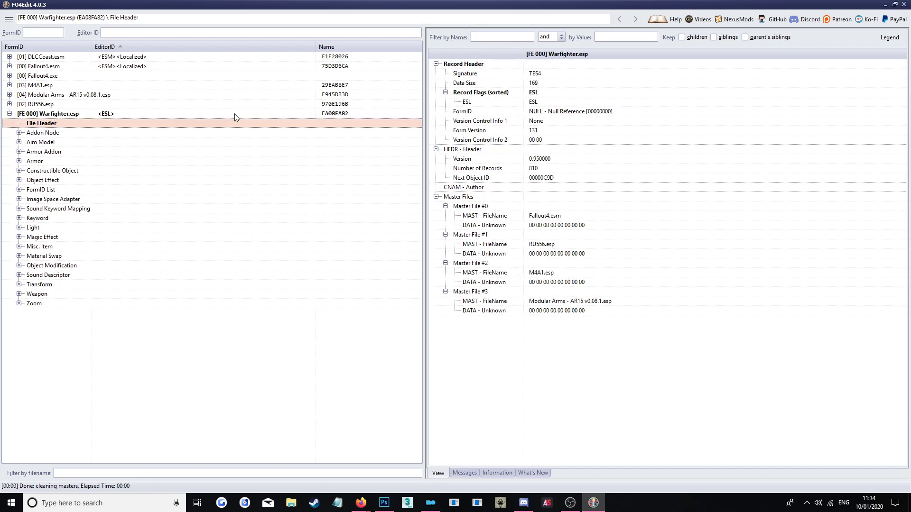
Step: Close FO4Edit, leaving Warfighter.esp unsaved
click(63, 116)
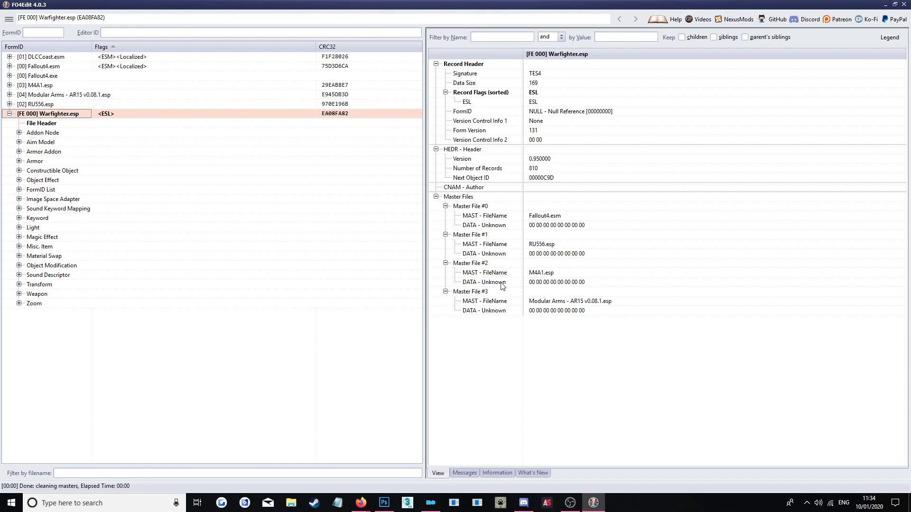
click(904, 5)
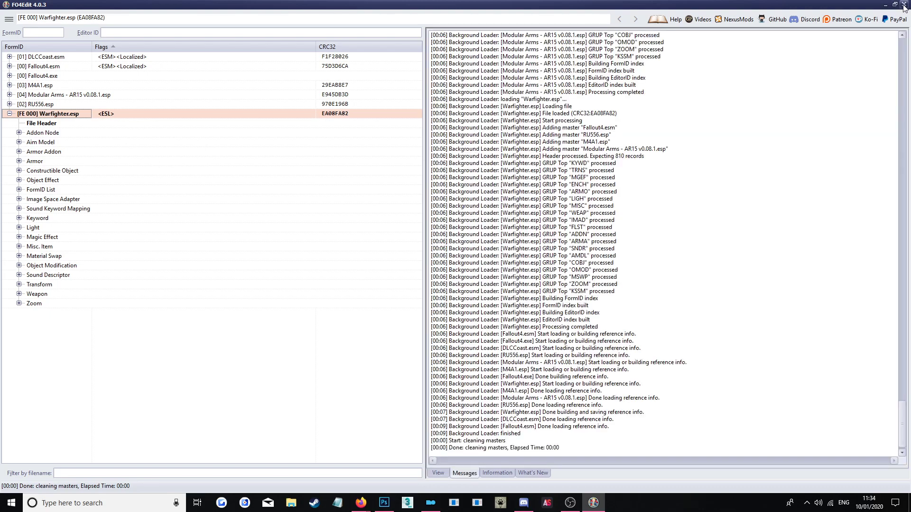
click(380, 117)
click(530, 404)
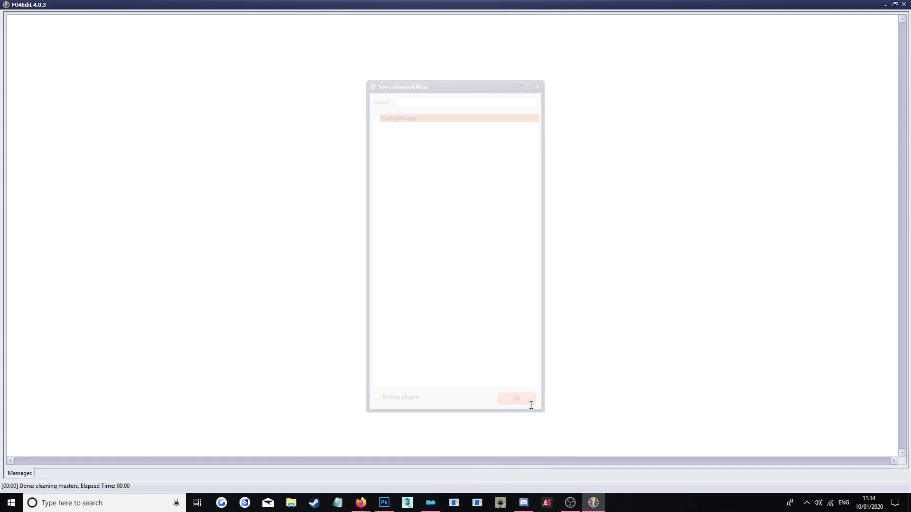
key(alt+F4)
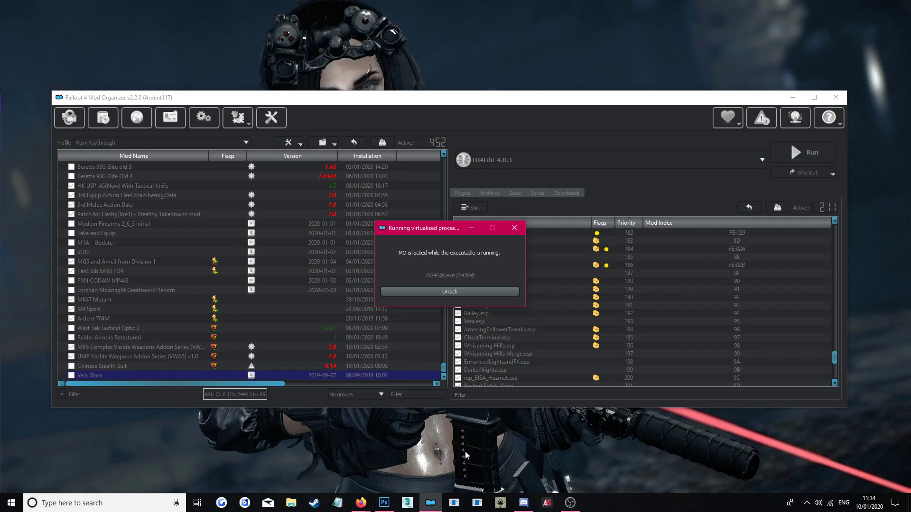